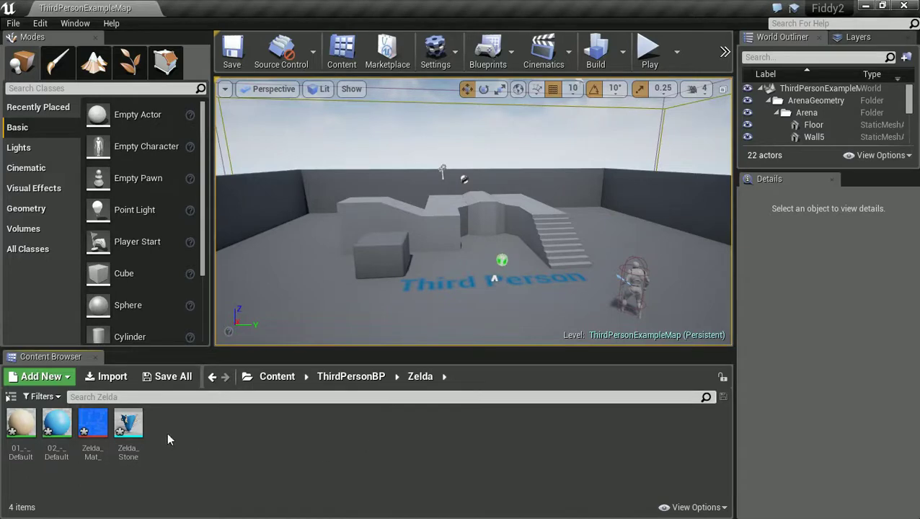
# Step: Open the Zelda_Mat_ texture to examine its glyph pattern and transparency, and close its editor
pyautogui.click(100, 421)
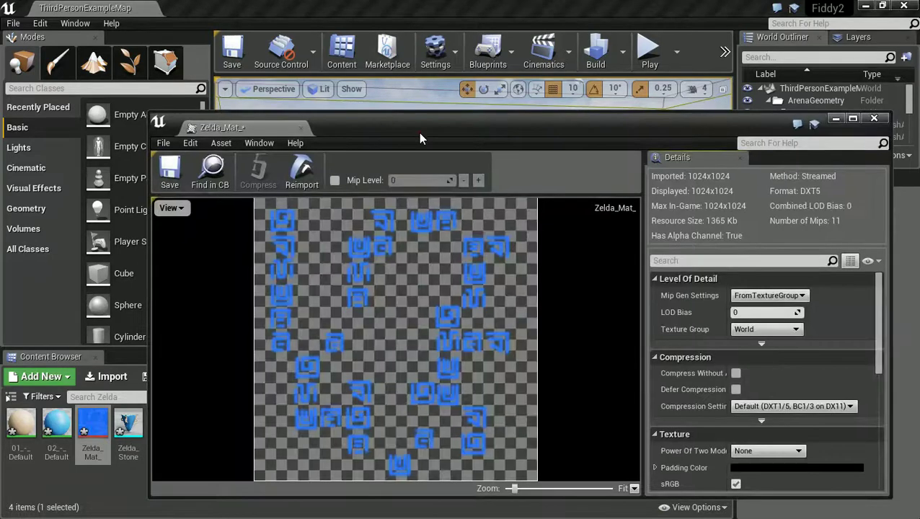
pyautogui.moveTo(421, 137); pyautogui.dragTo(376, 68)
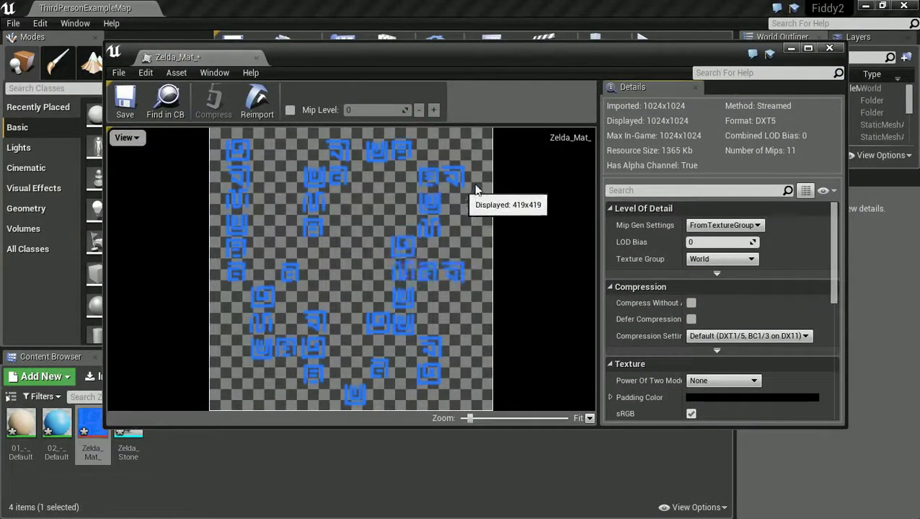
pyautogui.click(837, 51)
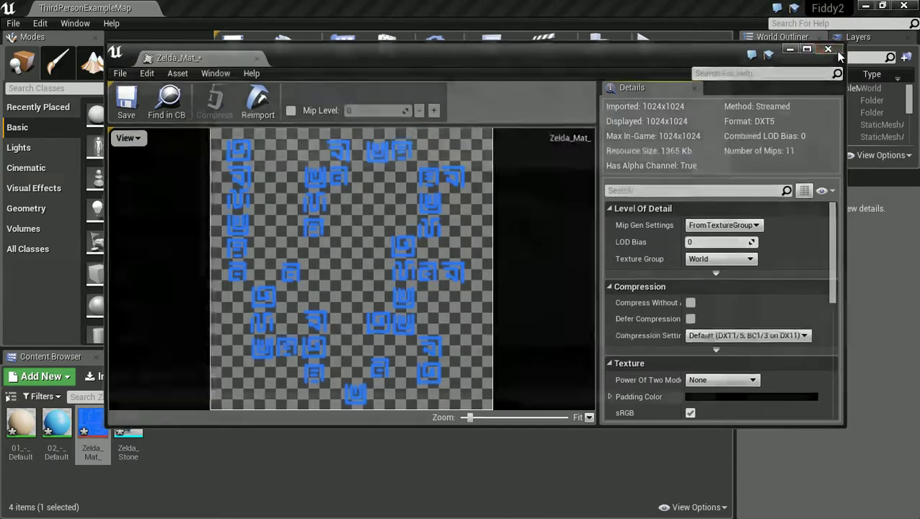
# Step: Open the Zelda_Stone static mesh, examine its shape and two materials up close, and close its editor
pyautogui.doubleClick(128, 427)
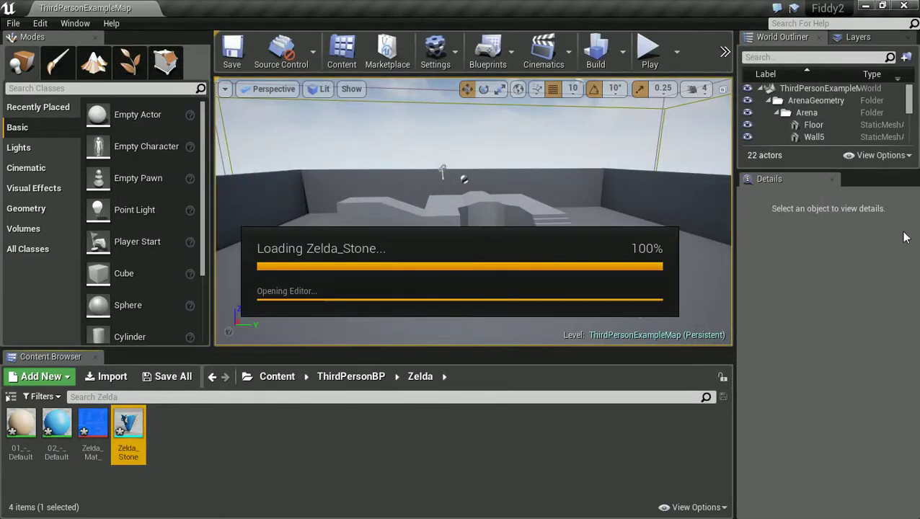
pyautogui.scroll(6, 429, 294)
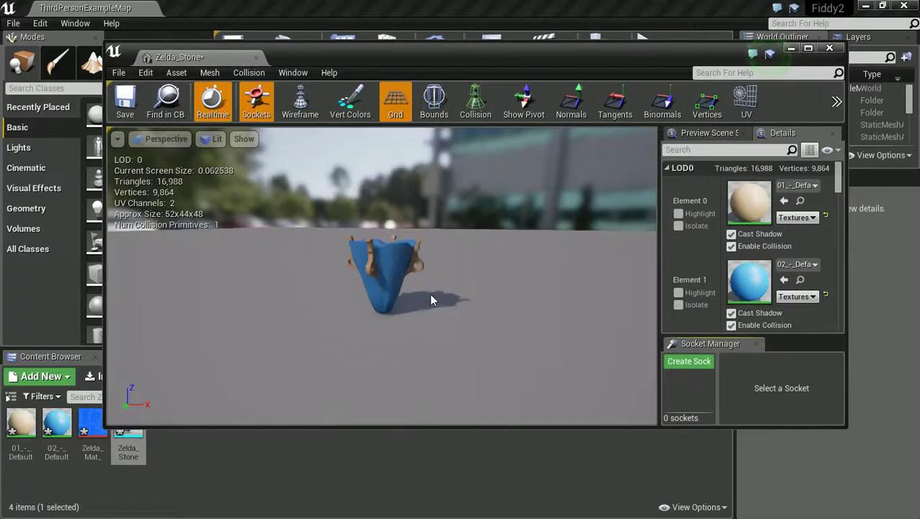
pyautogui.scroll(-2, 423, 293)
pyautogui.moveTo(441, 292); pyautogui.dragTo(464, 285)
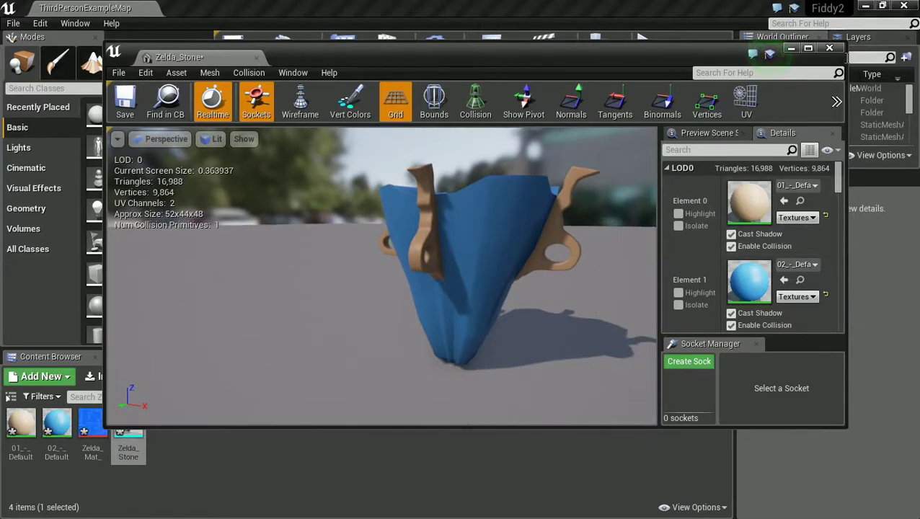
pyautogui.click(830, 48)
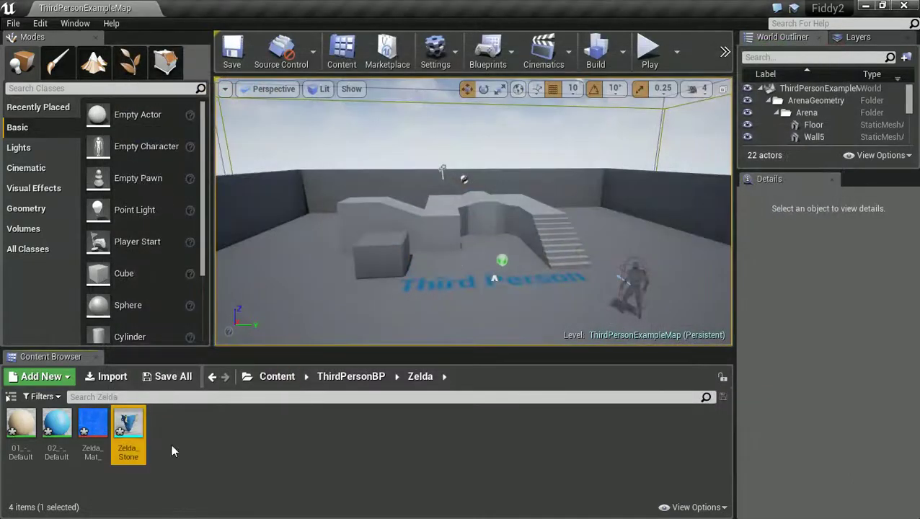
pyautogui.click(205, 442)
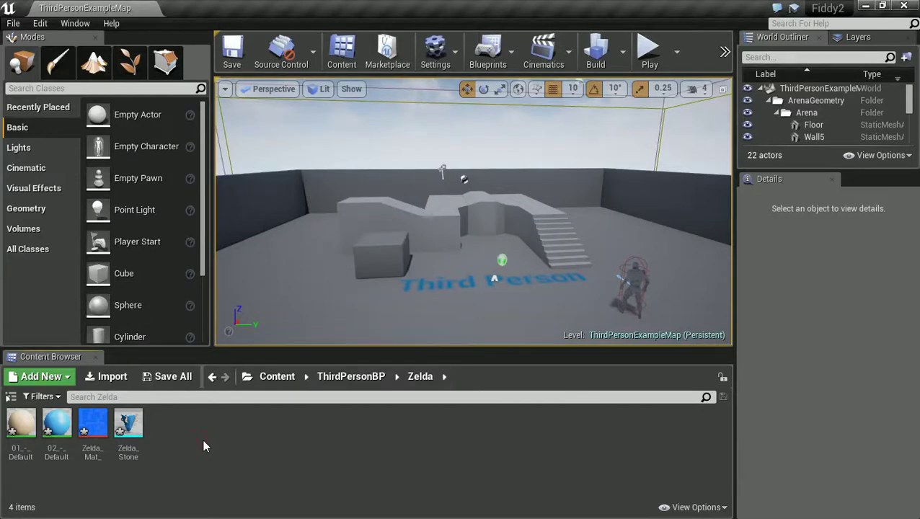
# Step: Create a material from the Zelda_Mat_ texture and open it in a maximized material editor
pyautogui.click(100, 426)
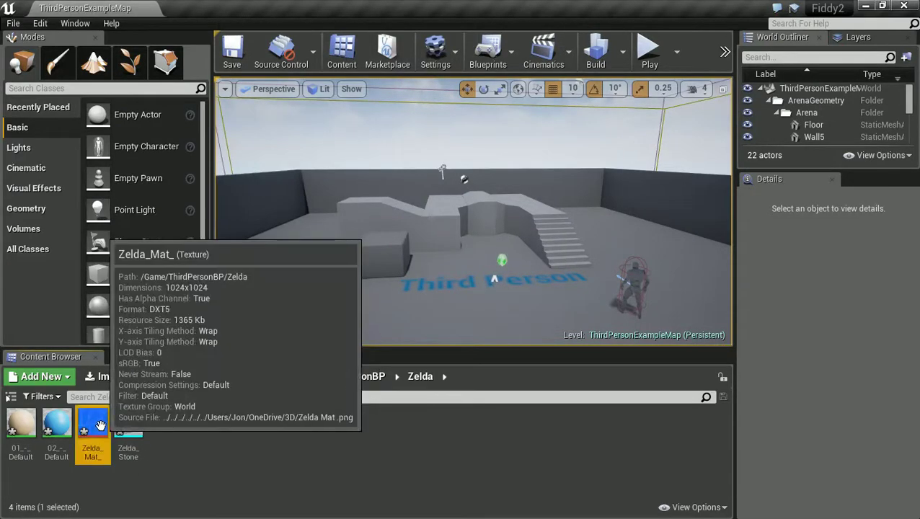
pyautogui.rightClick(100, 425)
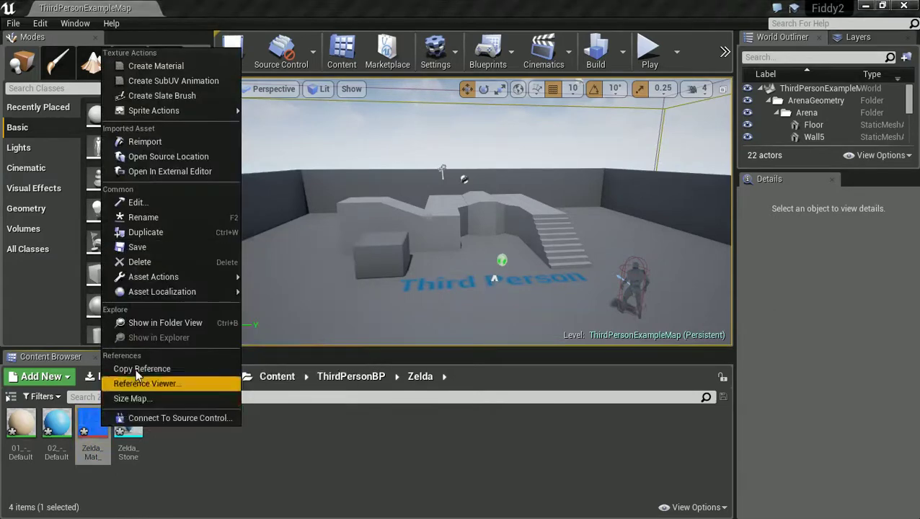
pyautogui.click(173, 66)
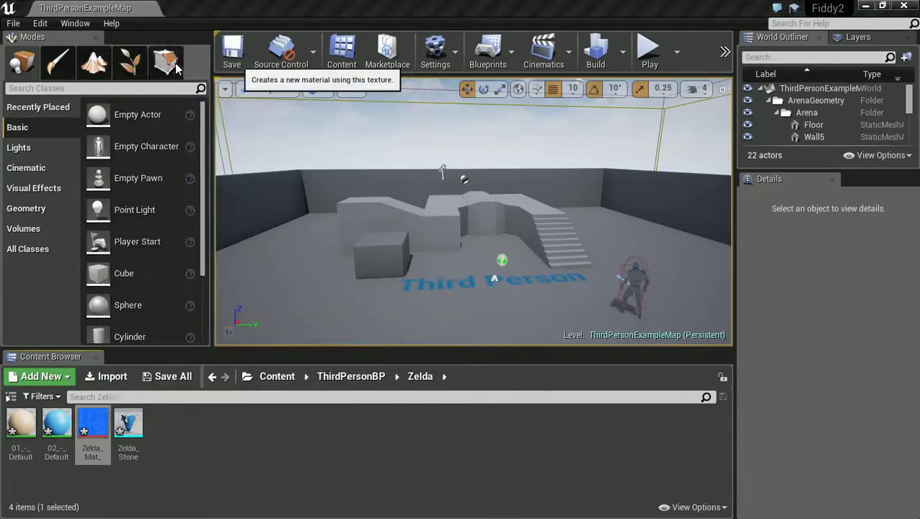
pyautogui.doubleClick(127, 425)
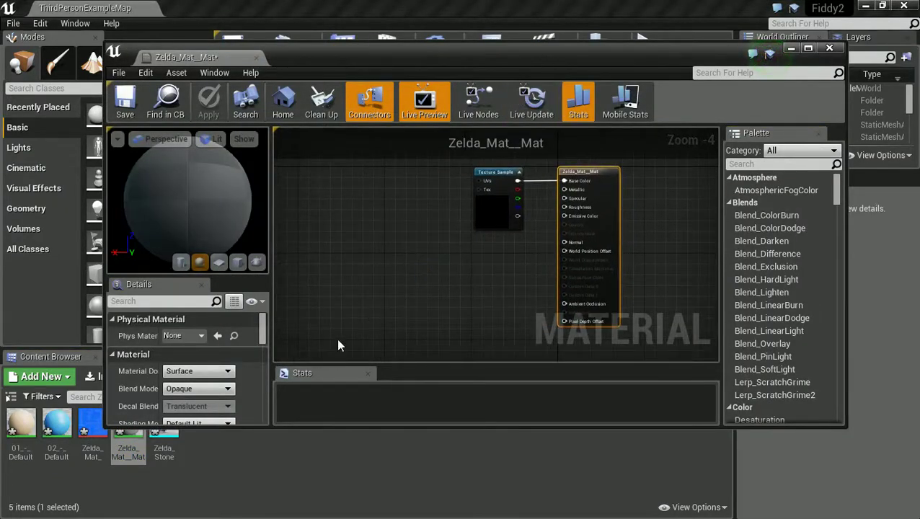
pyautogui.moveTo(412, 268); pyautogui.dragTo(352, 246, button='right')
pyautogui.scroll(1, 370, 257)
pyautogui.moveTo(434, 254); pyautogui.dragTo(357, 316, button='right')
pyautogui.doubleClick(458, 56)
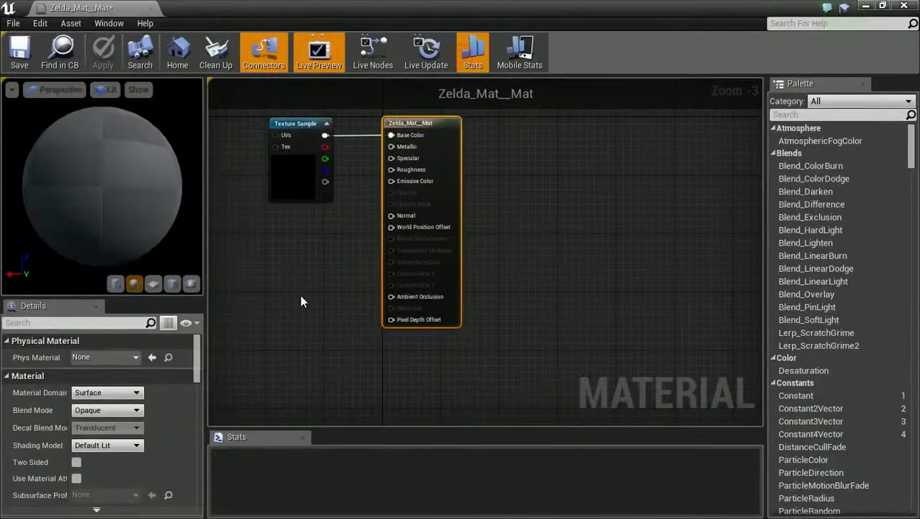
# Step: Move the Texture Sample node away from the material node and disconnect it from Base Color
pyautogui.moveTo(302, 301); pyautogui.dragTo(435, 331, button='right')
pyautogui.moveTo(433, 156); pyautogui.dragTo(285, 207)
pyautogui.keyDown('alt'); pyautogui.click(307, 218); pyautogui.keyUp('alt')
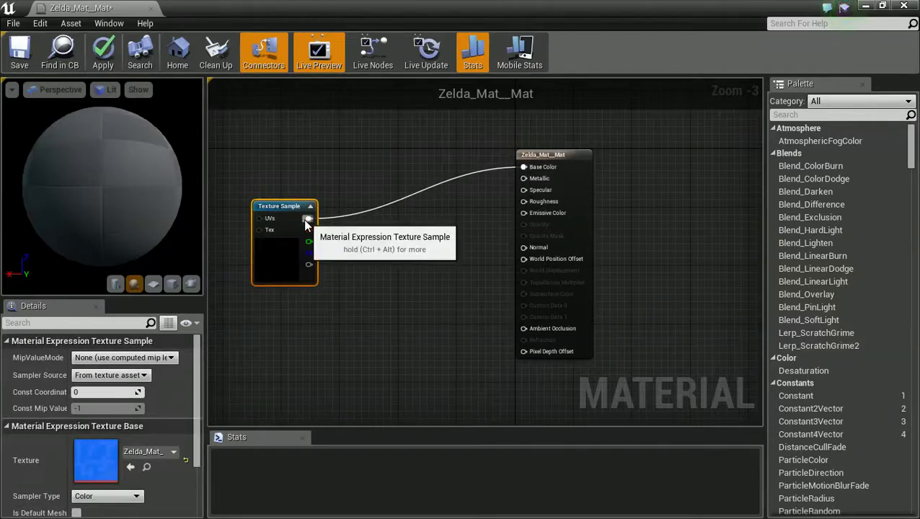
pyautogui.moveTo(354, 233); pyautogui.dragTo(389, 237, button='right')
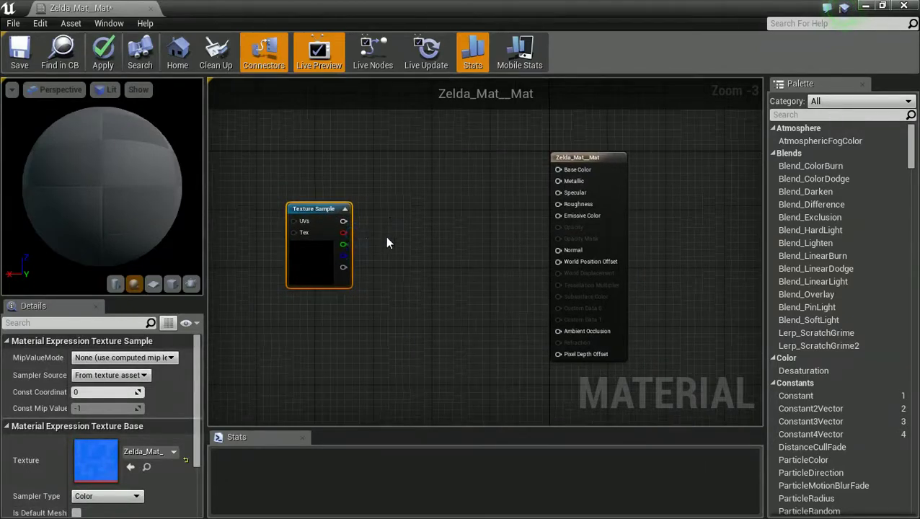
# Step: Set the material's Blend Mode to Masked
pyautogui.click(364, 292)
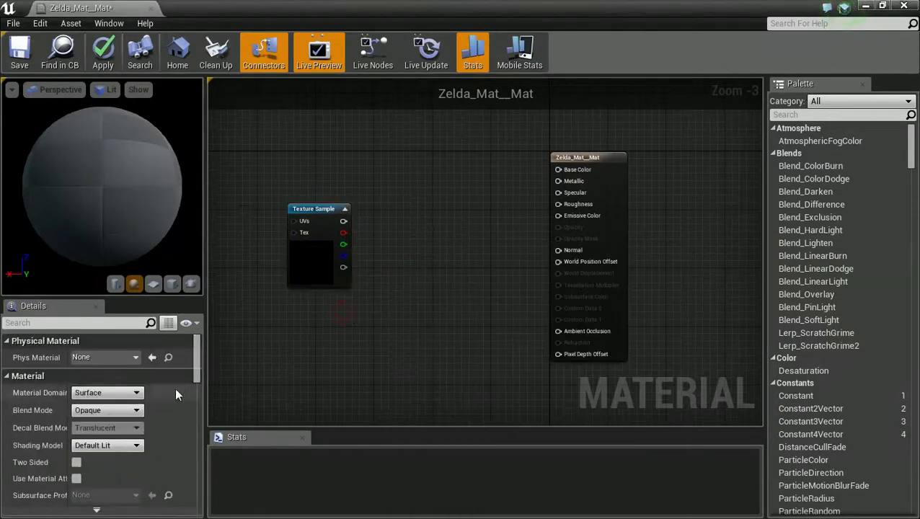
pyautogui.click(119, 411)
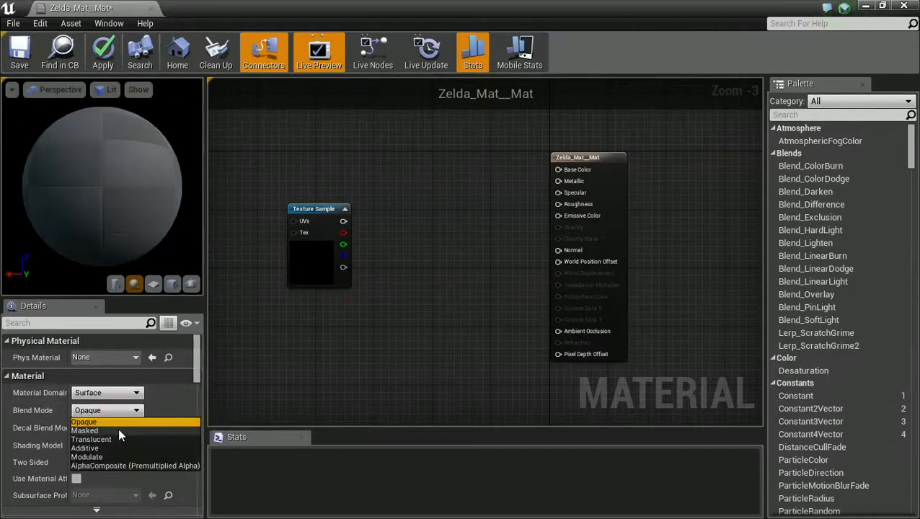
pyautogui.click(117, 428)
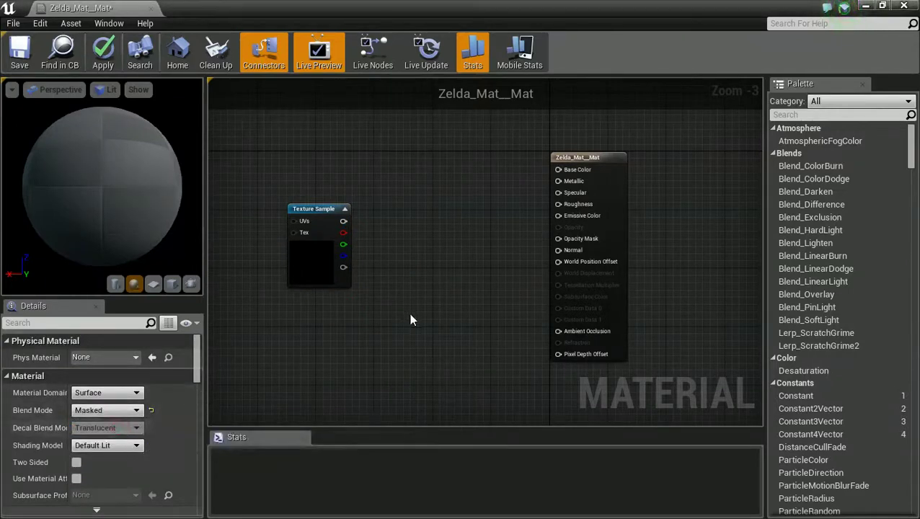
# Step: Add a Multiply node combining the Texture Sample's RGB and alpha outputs, and connect its result to Emissive Color
pyautogui.moveTo(399, 276); pyautogui.dragTo(365, 301, button='right')
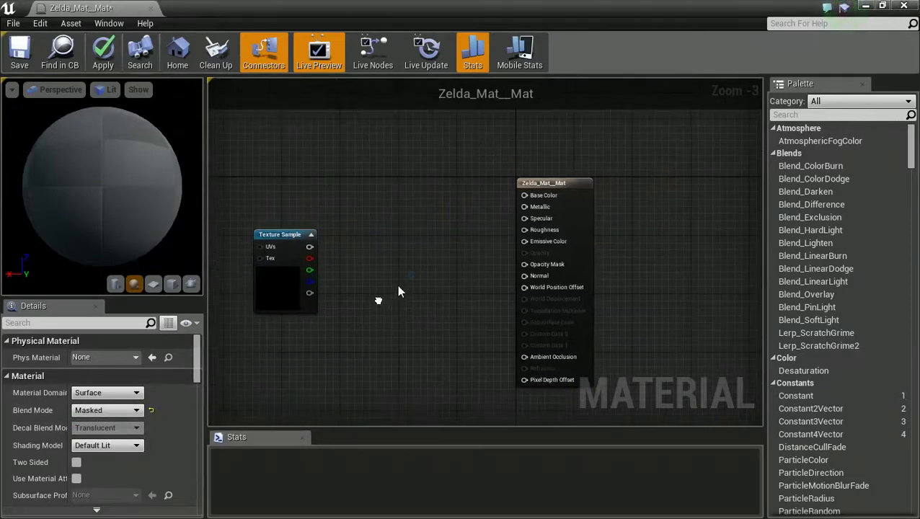
pyautogui.click(281, 235)
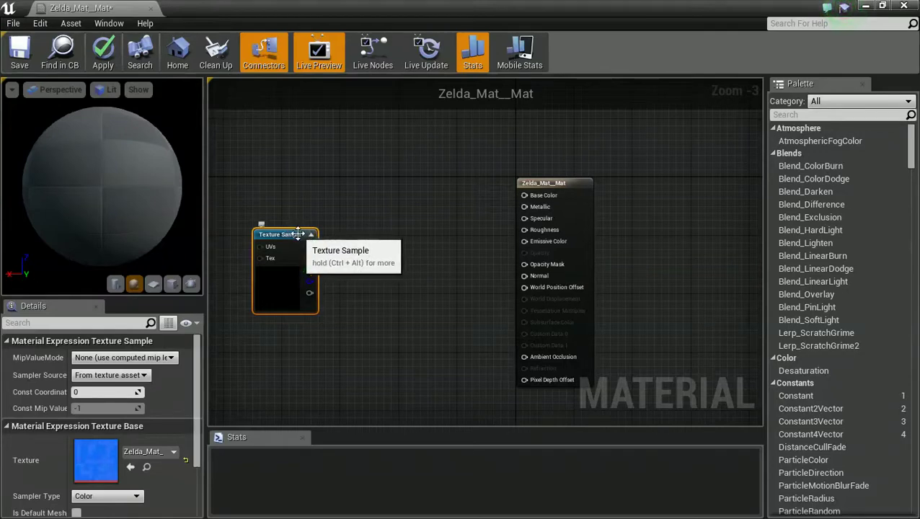
pyautogui.moveTo(293, 229); pyautogui.dragTo(278, 230)
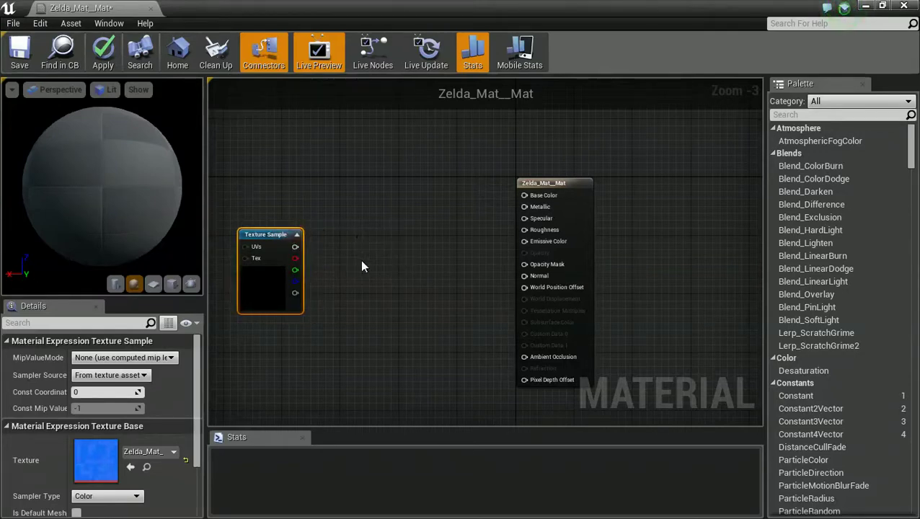
pyautogui.click(360, 260)
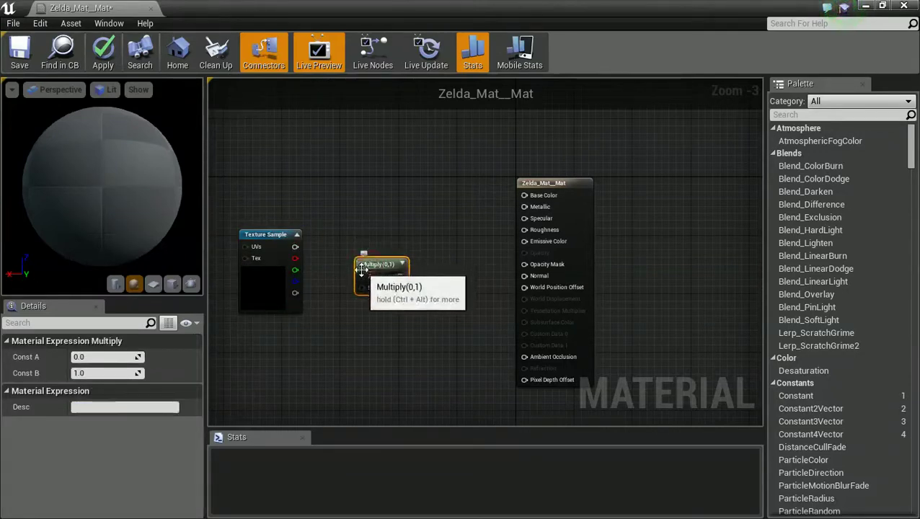
pyautogui.moveTo(362, 276); pyautogui.dragTo(295, 248)
pyautogui.moveTo(358, 287); pyautogui.dragTo(295, 293)
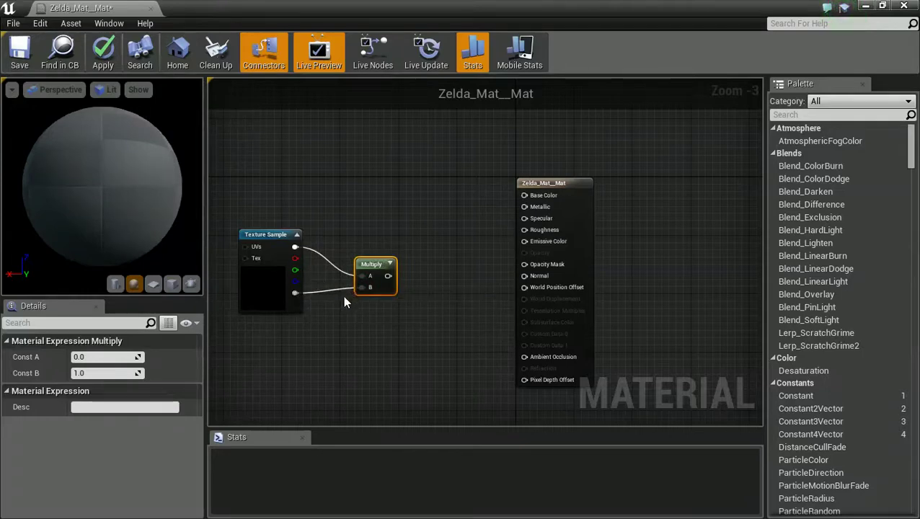
pyautogui.moveTo(387, 276); pyautogui.dragTo(524, 241)
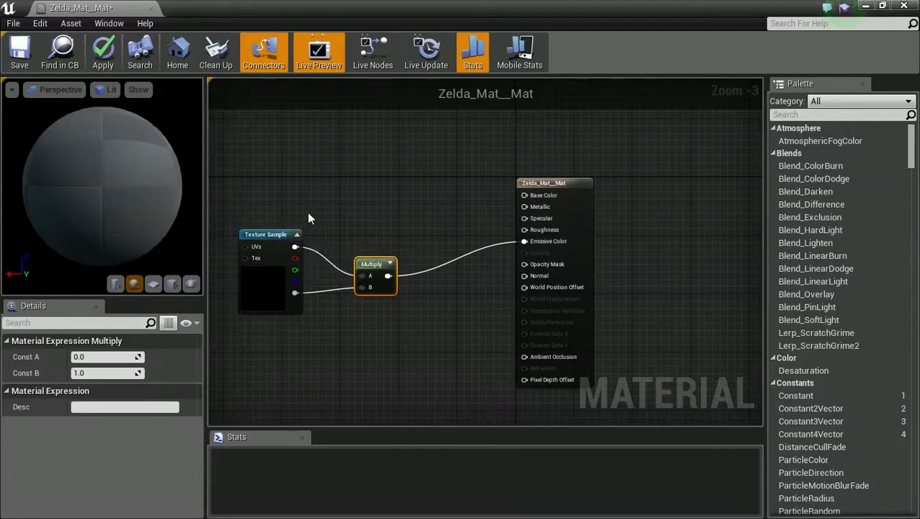
# Step: Save the material and preview it on a cylinder
pyautogui.click(11, 55)
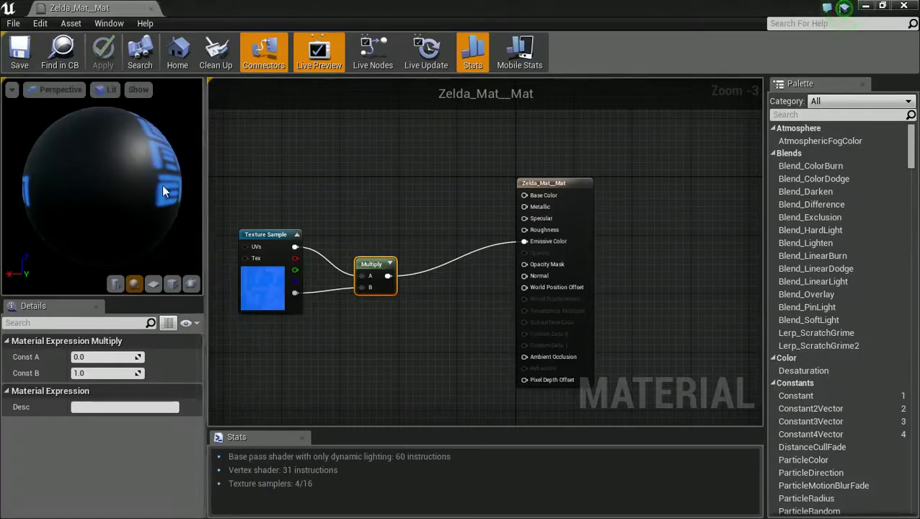
pyautogui.moveTo(131, 205)
pyautogui.mouseDown()
pyautogui.moveTo(36, 199)
pyautogui.moveTo(42, 131)
pyautogui.moveTo(81, 199)
pyautogui.moveTo(132, 220)
pyautogui.mouseUp()
pyautogui.click(116, 284)
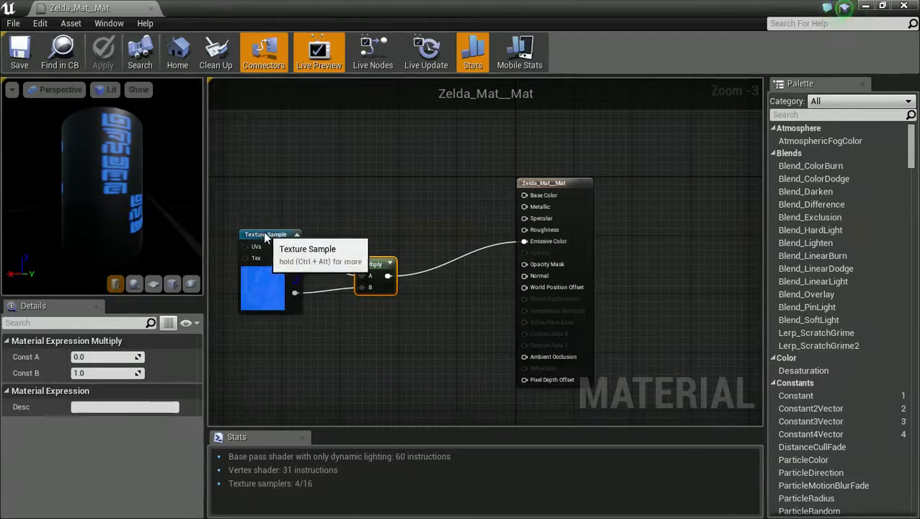
# Step: Shift the Texture Sample and Multiply nodes up and farther from the material node
pyautogui.moveTo(267, 232); pyautogui.dragTo(245, 210)
pyautogui.click(371, 264)
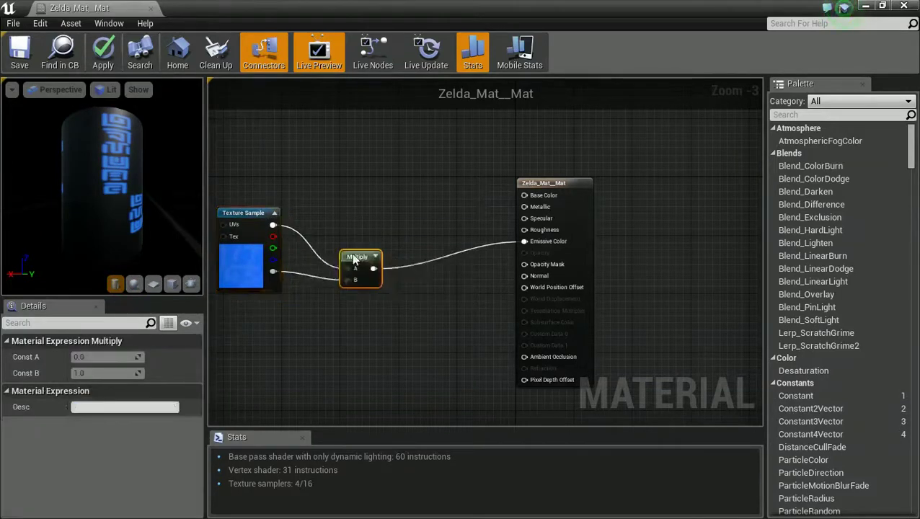
pyautogui.moveTo(372, 264); pyautogui.dragTo(350, 249)
# Step: Duplicate the Texture Sample node and place the copy below the original
pyautogui.moveTo(312, 327); pyautogui.dragTo(328, 332, button='right')
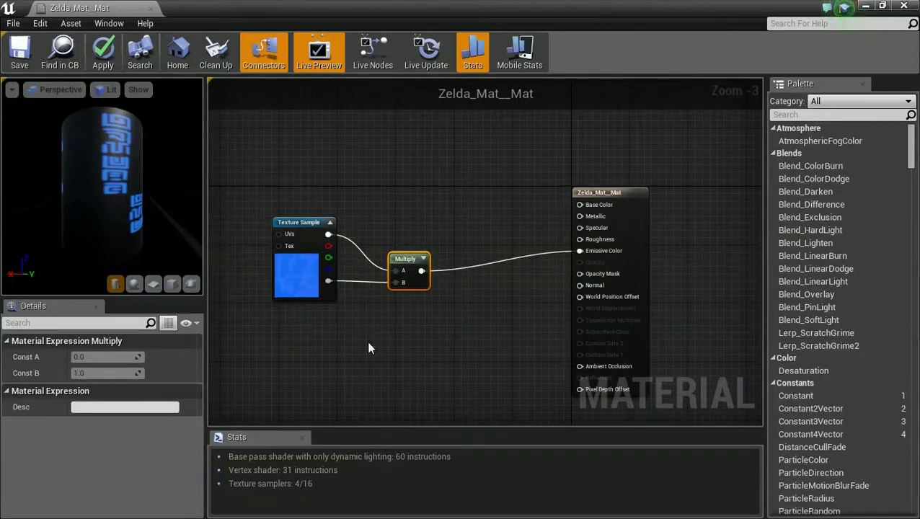
pyautogui.click(292, 223)
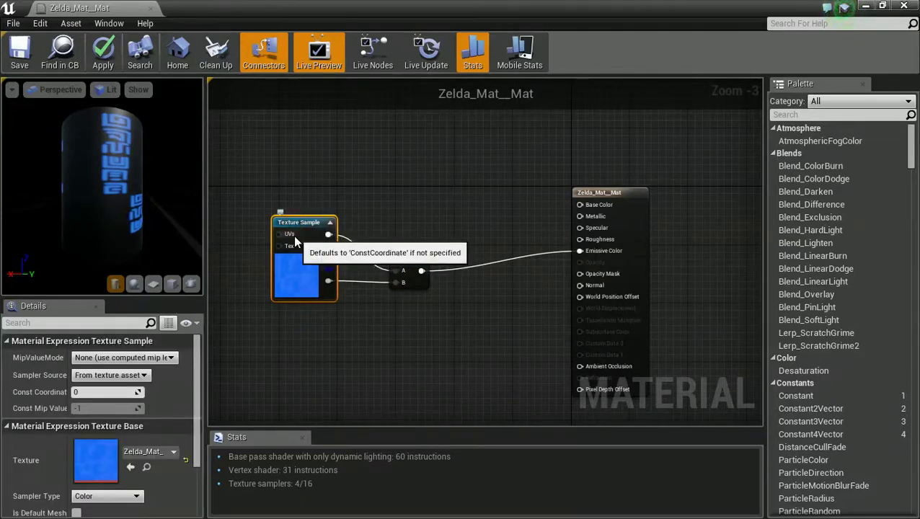
pyautogui.hotkey('ctrl', 'w')
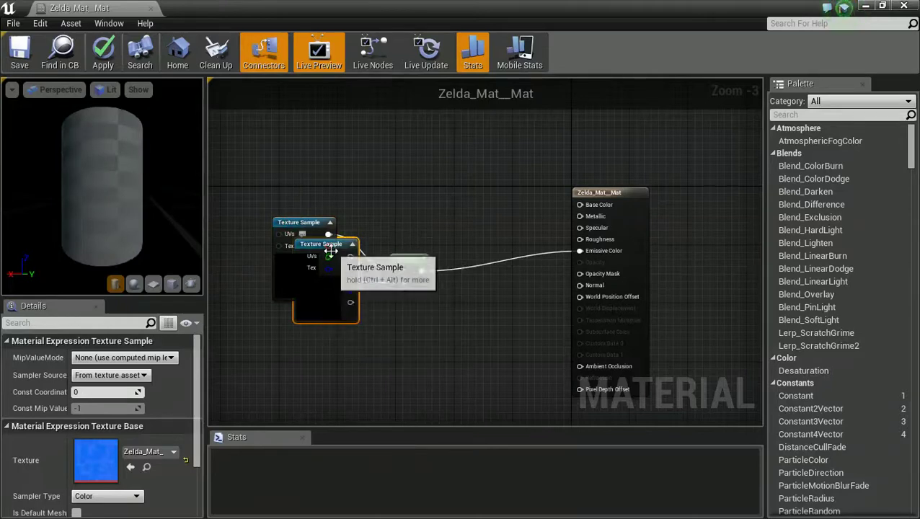
pyautogui.moveTo(331, 251); pyautogui.dragTo(327, 371)
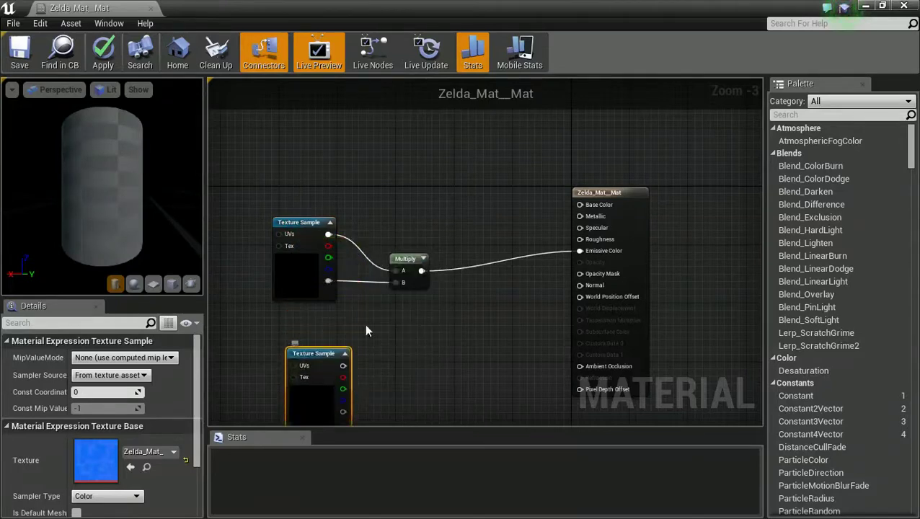
# Step: Duplicate the Multiply node and place the copy beside the lower Texture Sample
pyautogui.click(408, 266)
pyautogui.hotkey('ctrl', 'w')
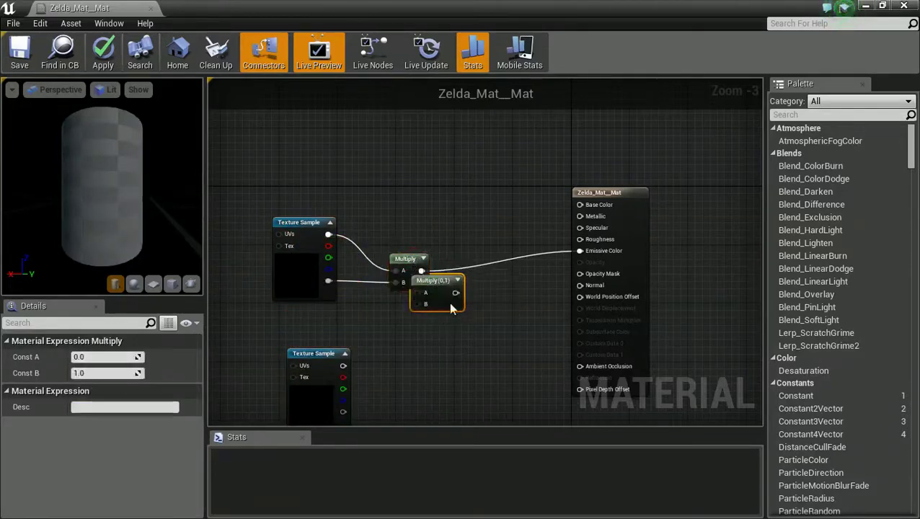
pyautogui.moveTo(445, 277); pyautogui.dragTo(431, 372)
pyautogui.moveTo(429, 326); pyautogui.dragTo(443, 221, button='right')
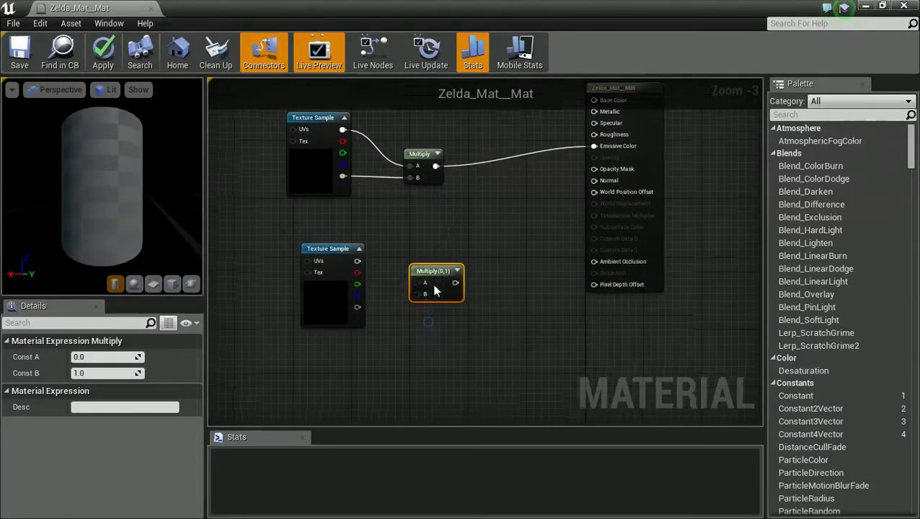
# Step: Move the original Texture Sample and Multiply pair up and the duplicated Texture Sample down to separate the two rows
pyautogui.moveTo(356, 165); pyautogui.dragTo(377, 200, button='right')
pyautogui.moveTo(278, 143); pyautogui.dragTo(404, 178)
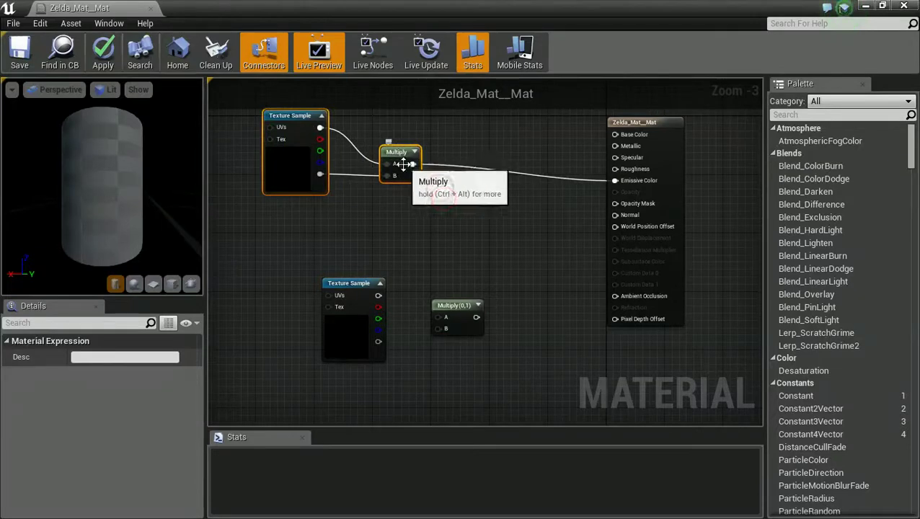
pyautogui.moveTo(357, 283); pyautogui.dragTo(341, 305)
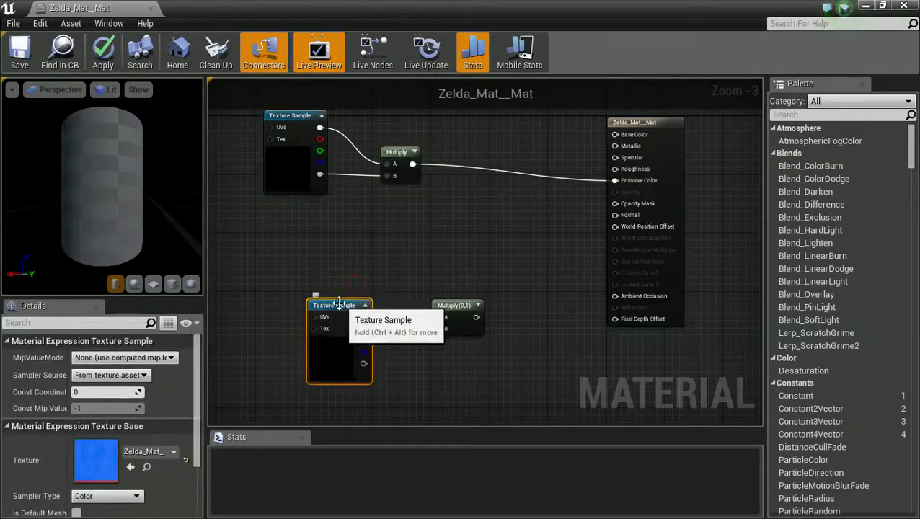
# Step: Move the lower Multiply node slightly and feed the lower Texture Sample's colour into its A input and alpha into B
pyautogui.moveTo(448, 301); pyautogui.dragTo(440, 309)
pyautogui.moveTo(363, 318); pyautogui.dragTo(438, 325)
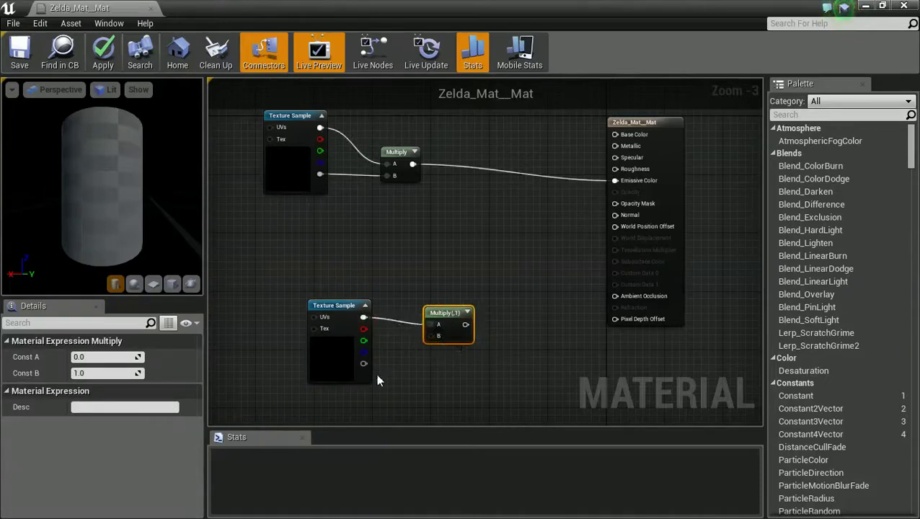
pyautogui.moveTo(364, 365); pyautogui.dragTo(434, 337)
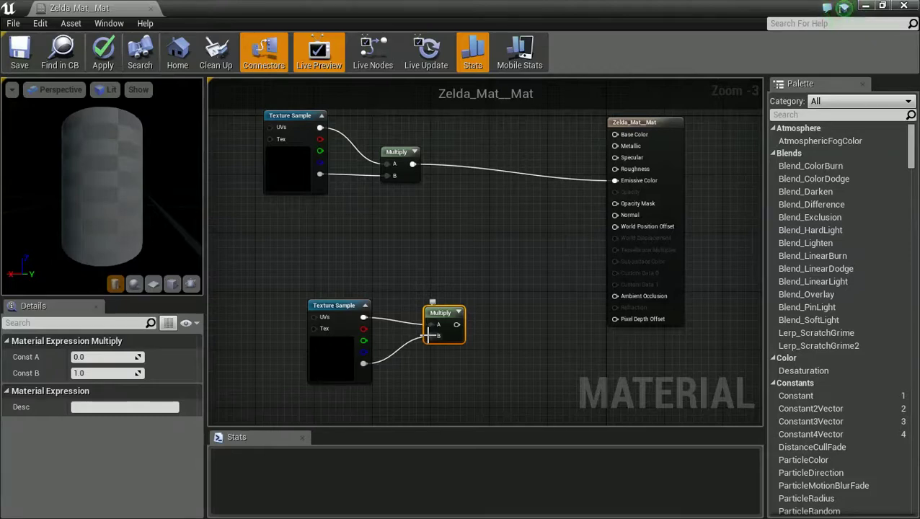
# Step: Combine both Multiply outputs in a new Add node and connect its output to the material's Emissive Color
pyautogui.rightClick(485, 235)
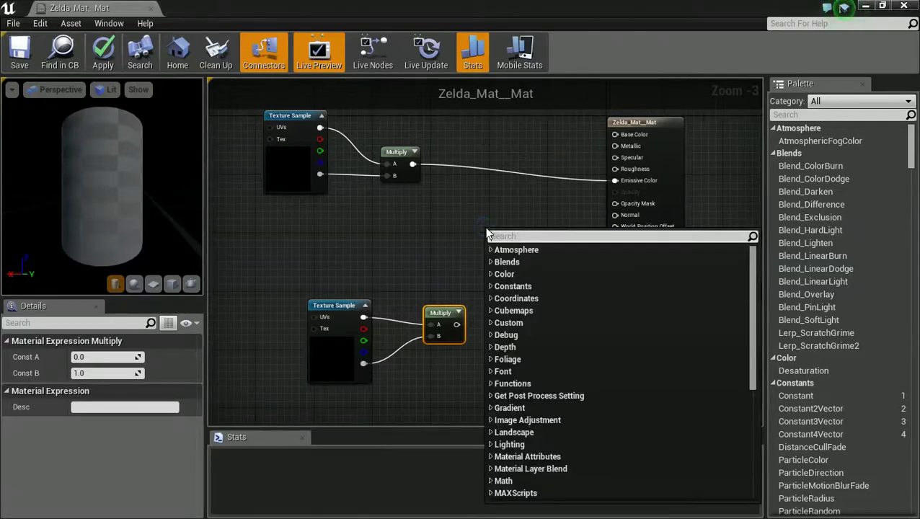
pyautogui.write('add')
pyautogui.click(519, 262)
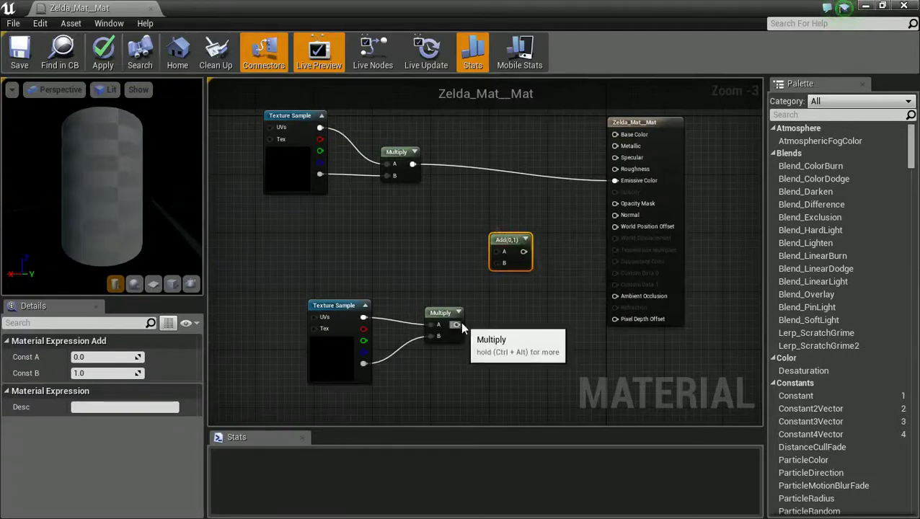
pyautogui.moveTo(456, 325); pyautogui.dragTo(412, 166)
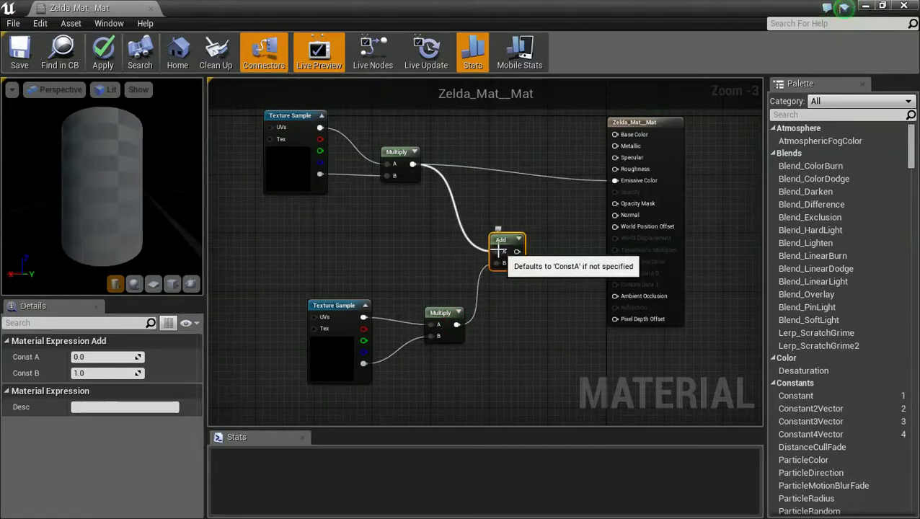
pyautogui.moveTo(517, 251); pyautogui.dragTo(614, 183)
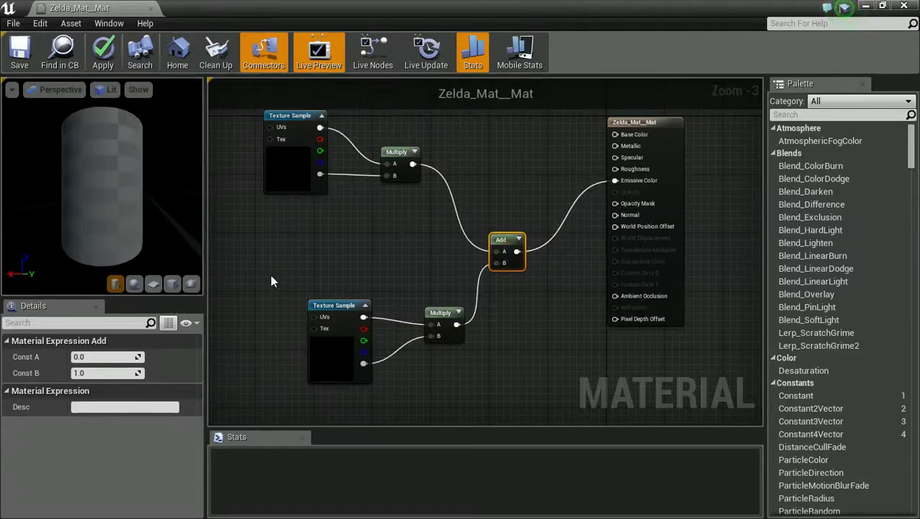
# Step: Create a Panner node before the upper Texture Sample and place a duplicate of it before the lower Texture Sample
pyautogui.moveTo(270, 269); pyautogui.dragTo(320, 261, button='right')
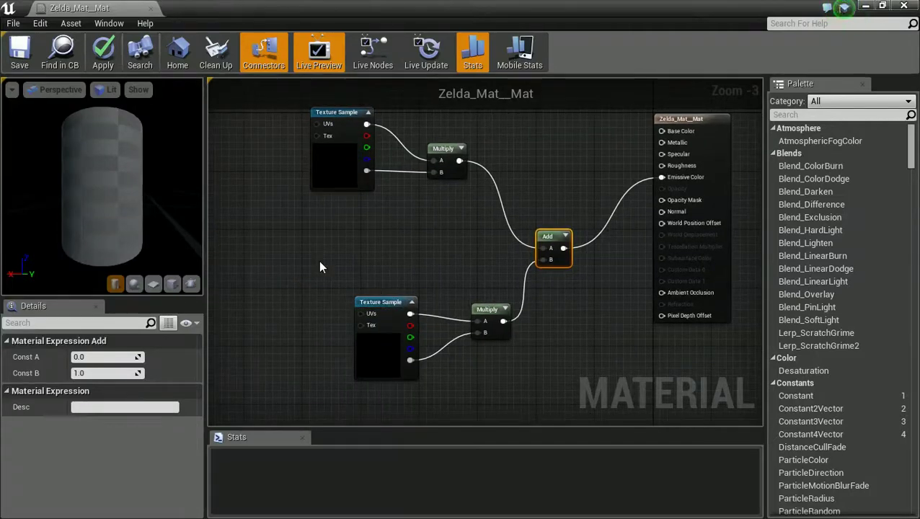
pyautogui.rightClick(281, 247)
pyautogui.write('panner')
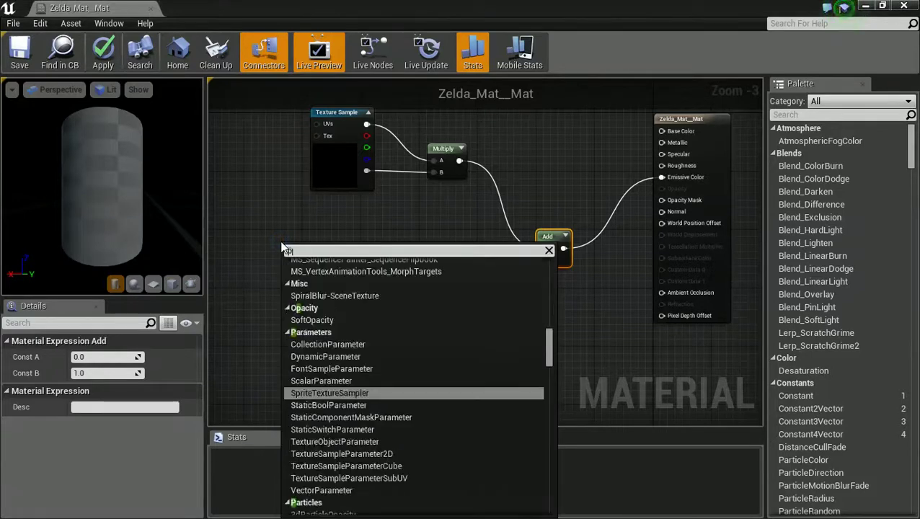
pyautogui.press('Return')
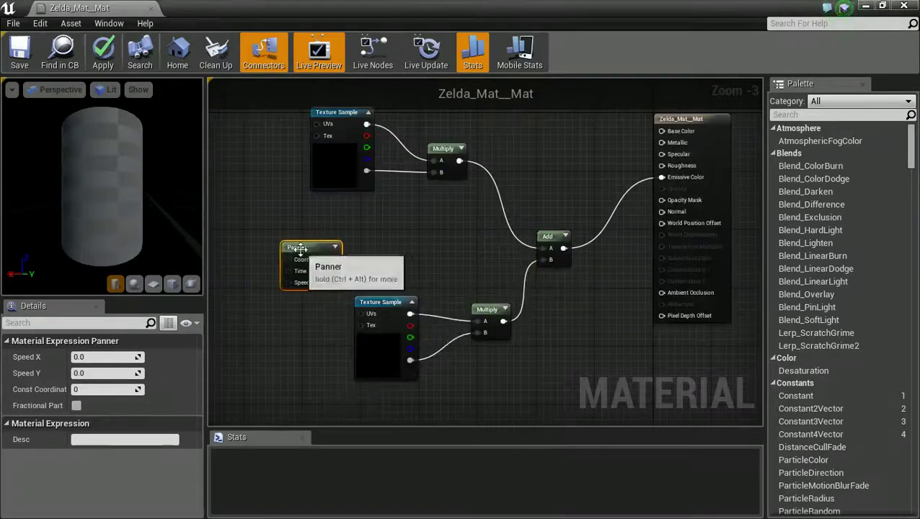
pyautogui.moveTo(287, 248); pyautogui.dragTo(237, 158)
pyautogui.moveTo(283, 233); pyautogui.dragTo(361, 317, button='right')
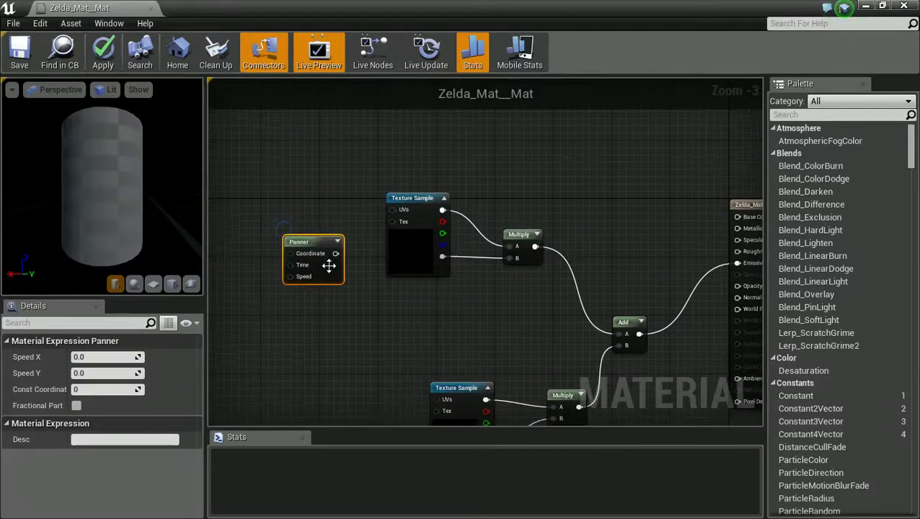
pyautogui.moveTo(311, 239); pyautogui.dragTo(303, 225)
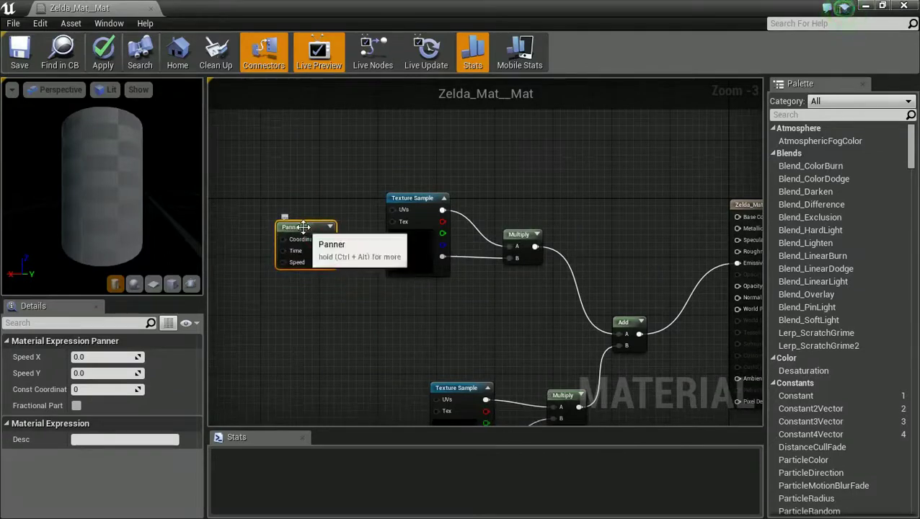
pyautogui.hotkey('ctrl', 'w')
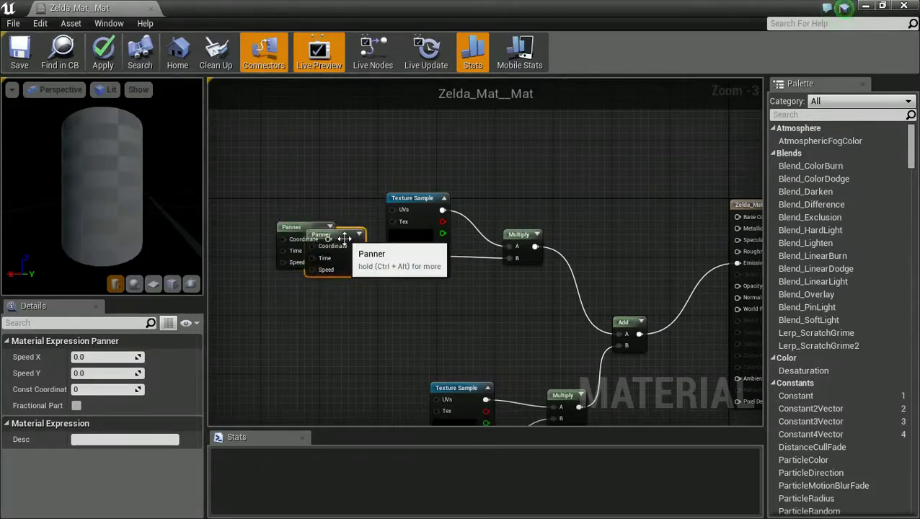
pyautogui.moveTo(326, 254); pyautogui.dragTo(325, 415)
# Step: Connect the upper Panner to the upper Texture Sample's UVs and set its Speed Y to -1
pyautogui.moveTo(307, 228); pyautogui.dragTo(393, 210)
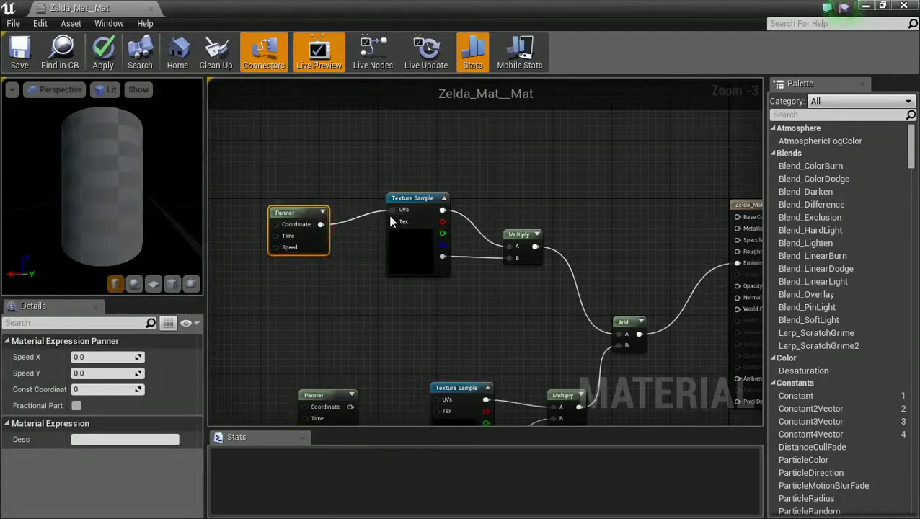
pyautogui.click(107, 373)
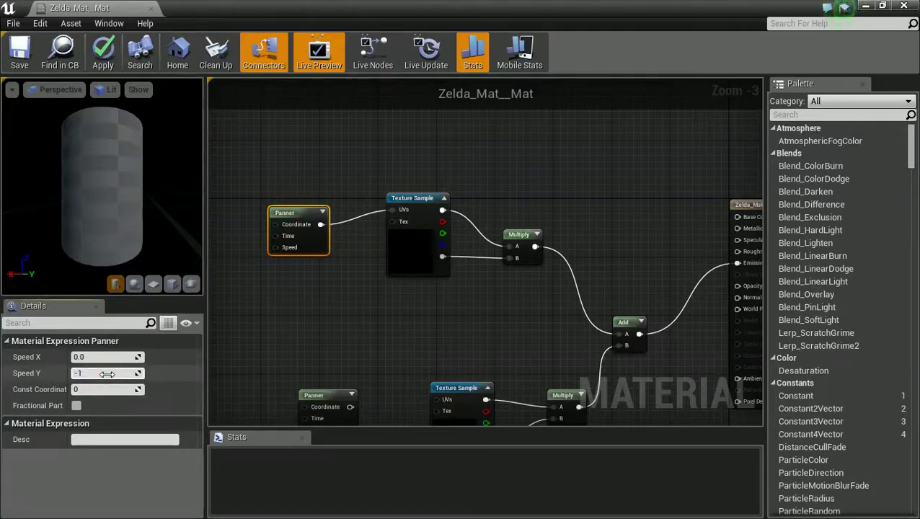
pyautogui.click(286, 356)
# Step: Set the lower Panner's Speed Y to -0.1 and connect it to the lower Texture Sample's UVs
pyautogui.moveTo(285, 354); pyautogui.dragTo(345, 240, button='right')
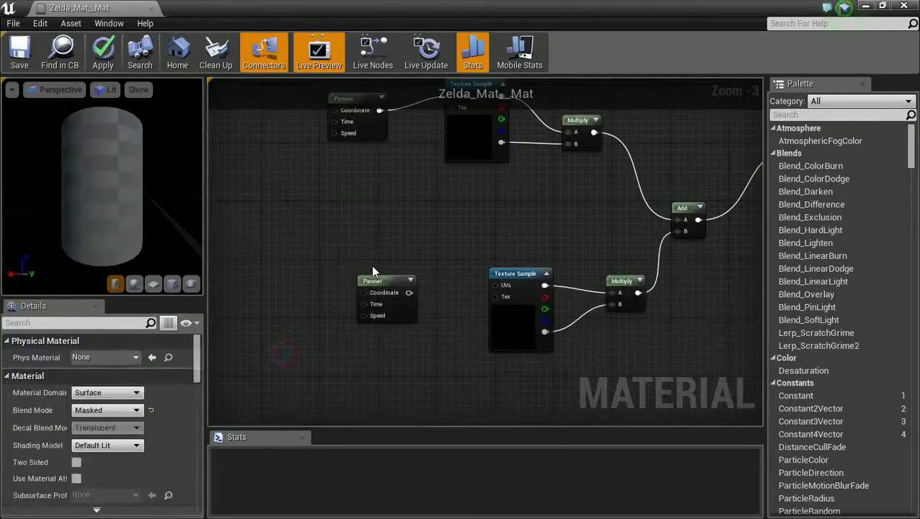
pyautogui.click(381, 284)
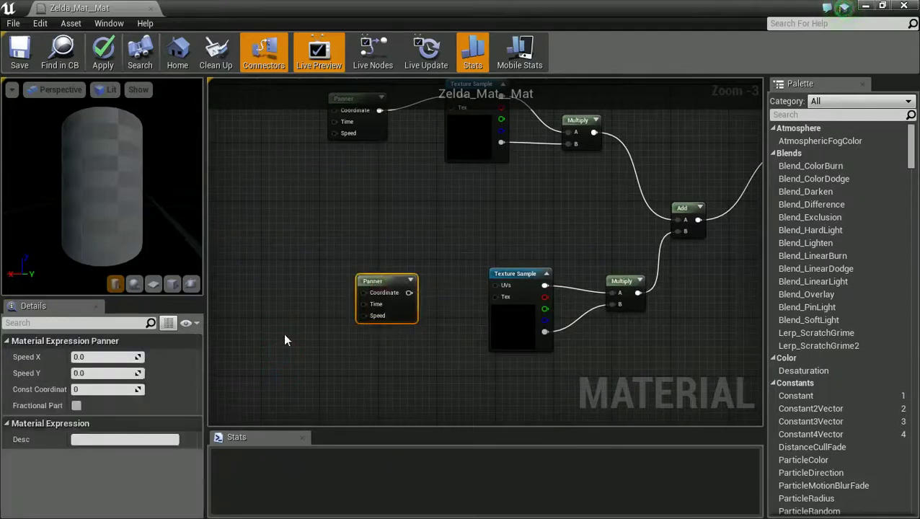
pyautogui.click(106, 373)
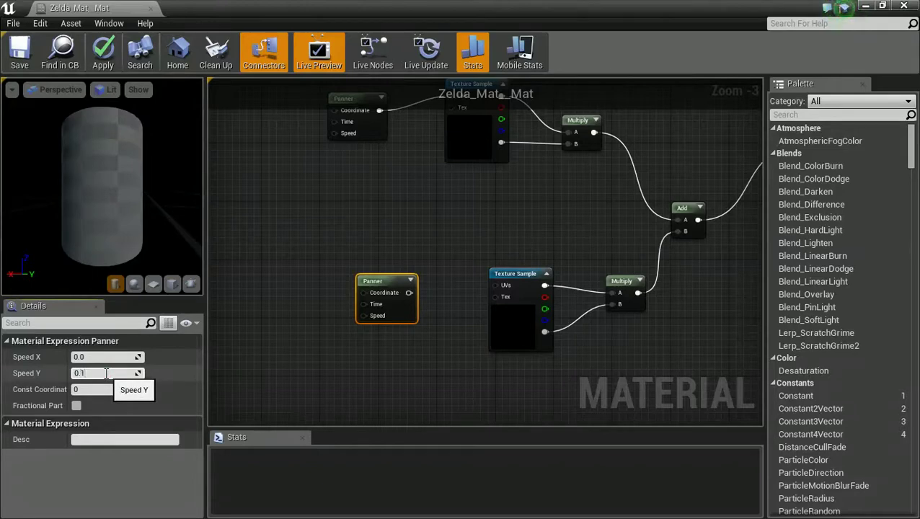
pyautogui.write('0.1')
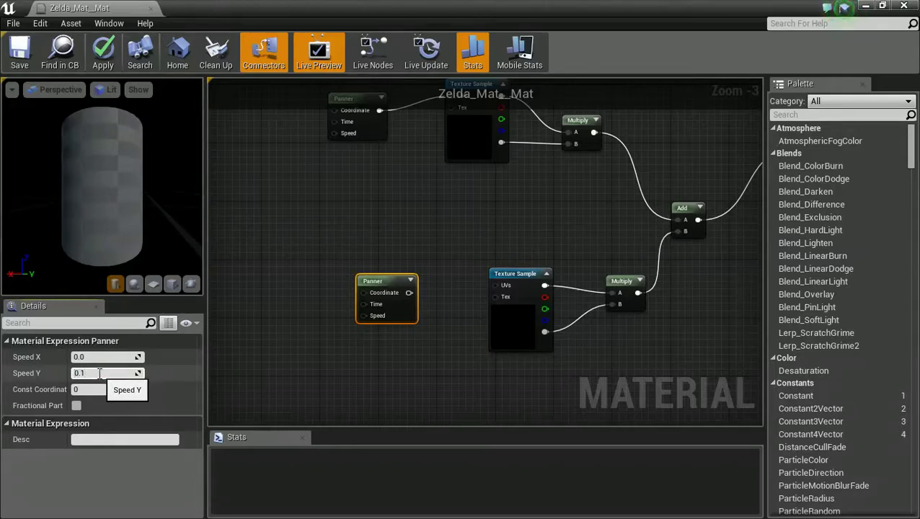
pyautogui.press('Home')
pyautogui.write('-')
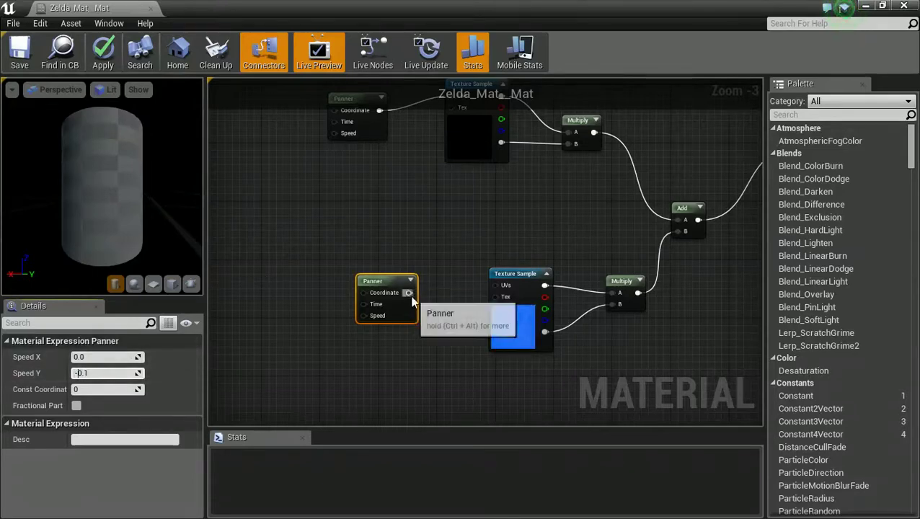
pyautogui.moveTo(412, 297); pyautogui.dragTo(501, 289)
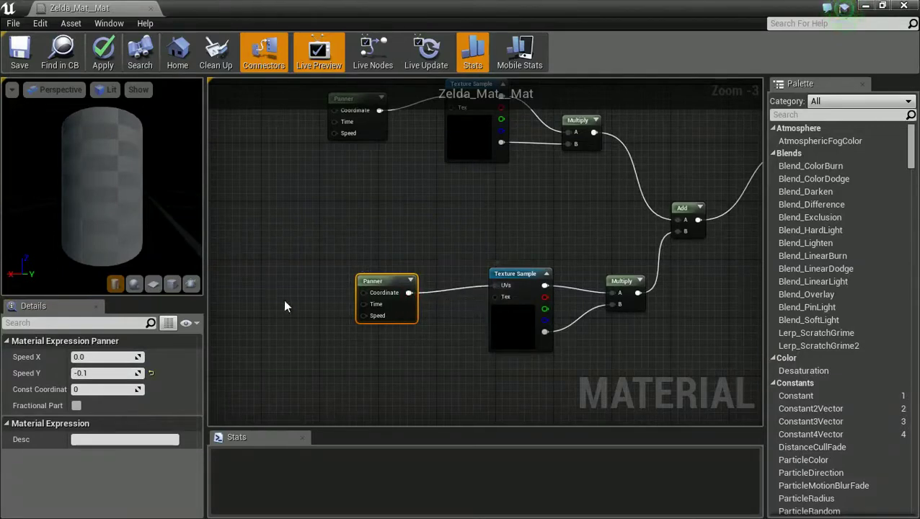
# Step: Create a TextureCoordinate node and place it before the lower Panner
pyautogui.rightClick(271, 317)
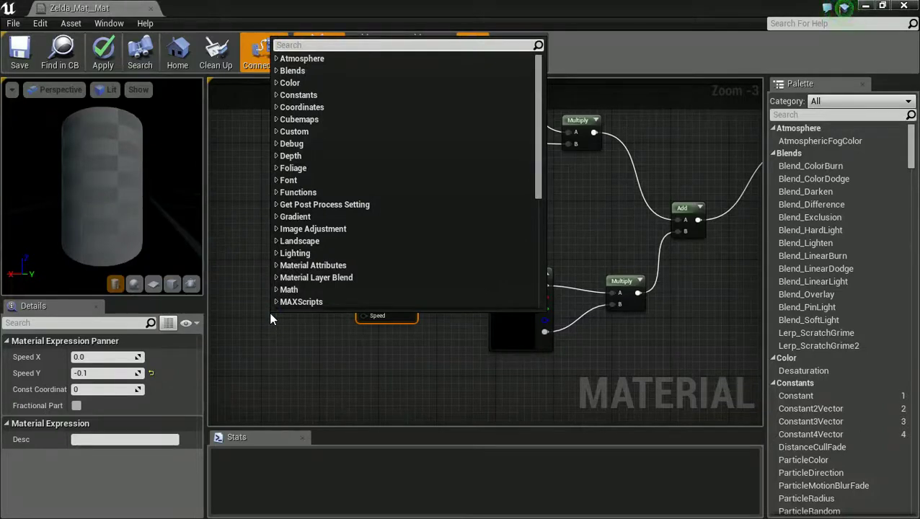
pyautogui.write('coo')
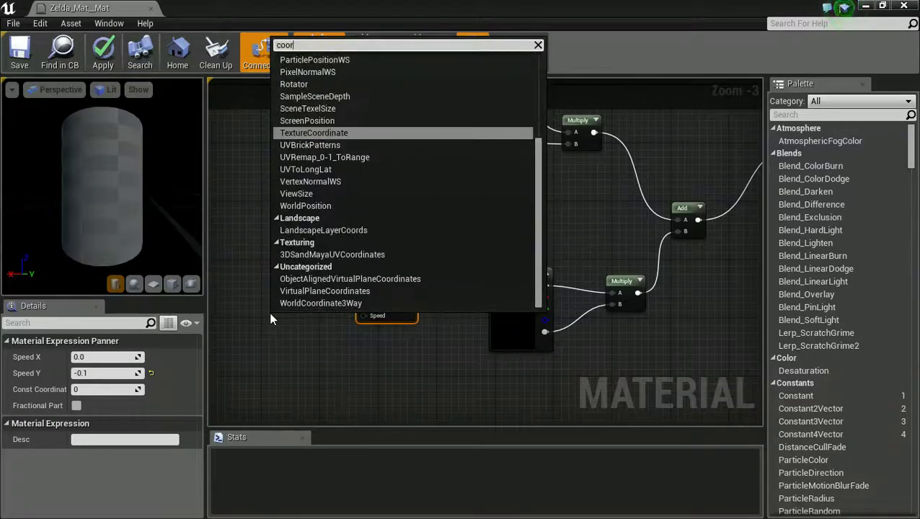
pyautogui.write('r')
pyautogui.press('Return')
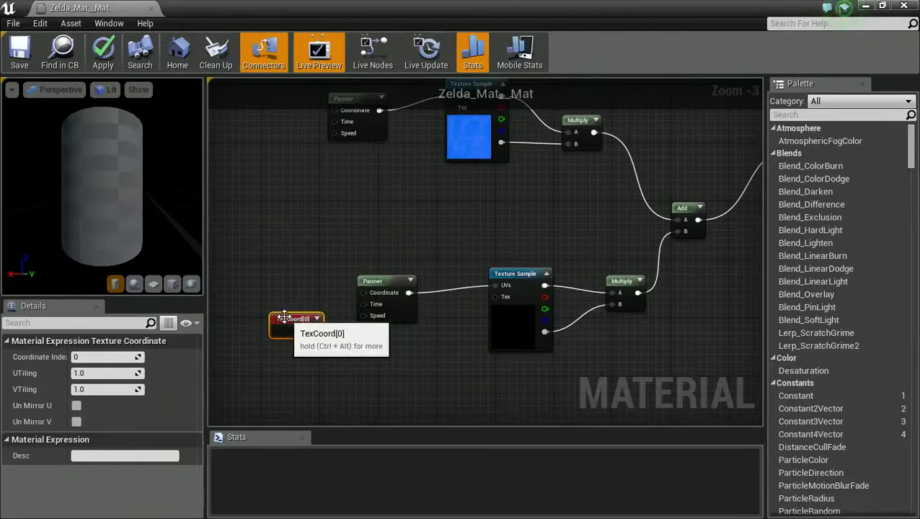
pyautogui.moveTo(285, 317); pyautogui.dragTo(263, 309)
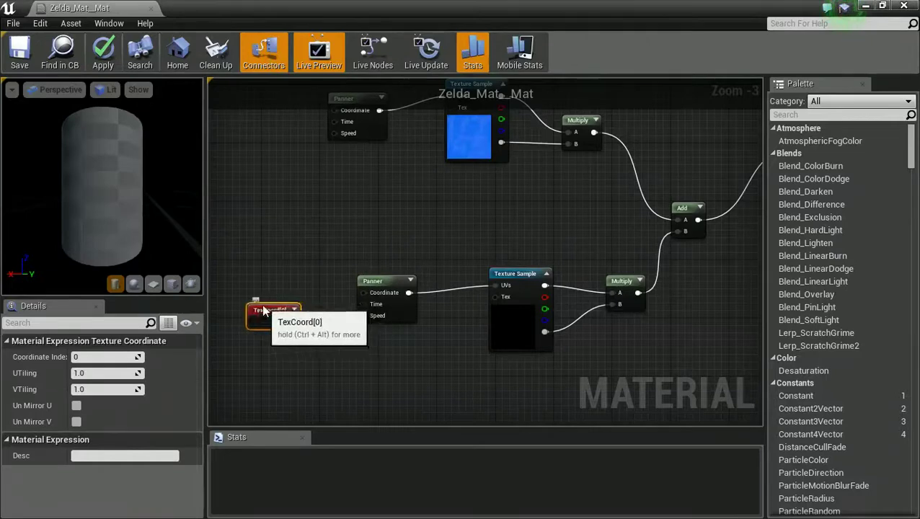
# Step: Set the texture coordinate's Coordinate Index, UTiling and VTiling to 4 and connect it to the lower Panner's Coordinate input
pyautogui.click(117, 357)
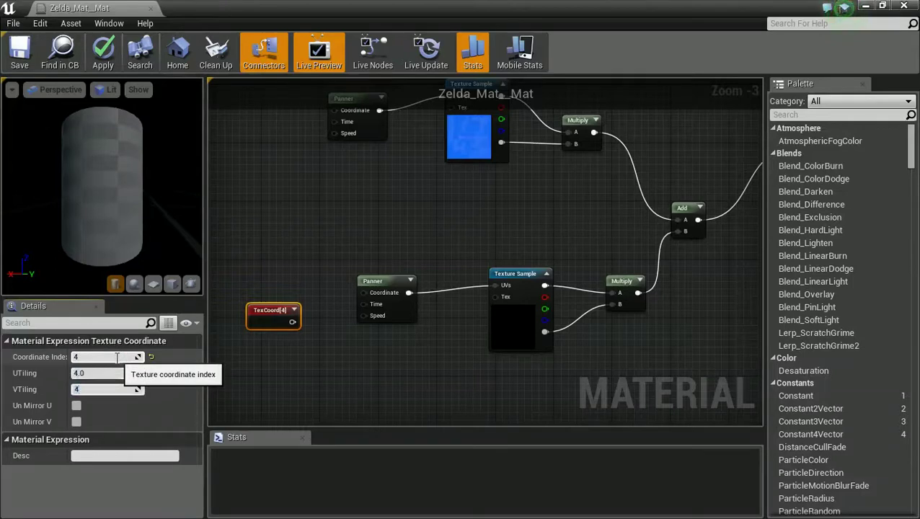
pyautogui.moveTo(293, 322); pyautogui.dragTo(361, 294)
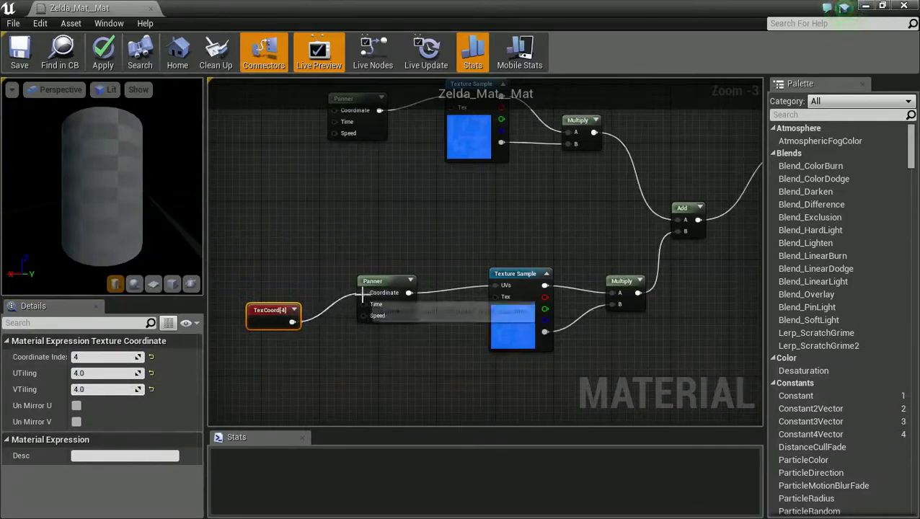
pyautogui.scroll(-1, 346, 217)
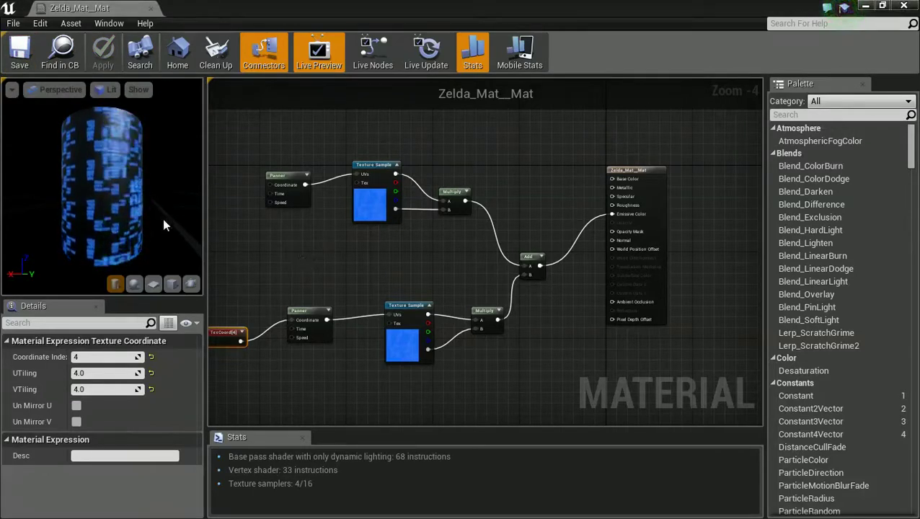
# Step: Inspect the scrolling glyphs on the preview cylinder and set the upper Panner's Speed Y to -0.2
pyautogui.moveTo(138, 230)
pyautogui.mouseDown()
pyautogui.moveTo(262, 249)
pyautogui.moveTo(104, 238)
pyautogui.moveTo(154, 226)
pyautogui.mouseUp()
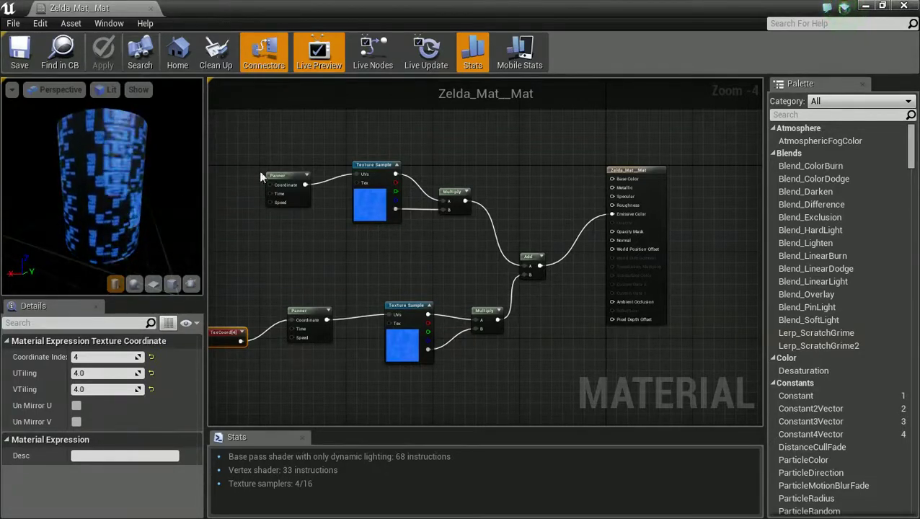
pyautogui.click(278, 180)
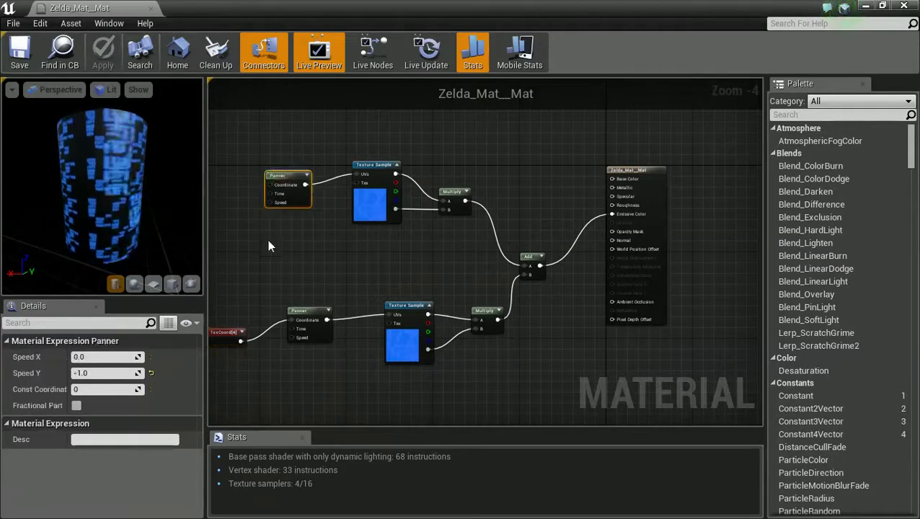
pyautogui.click(98, 373)
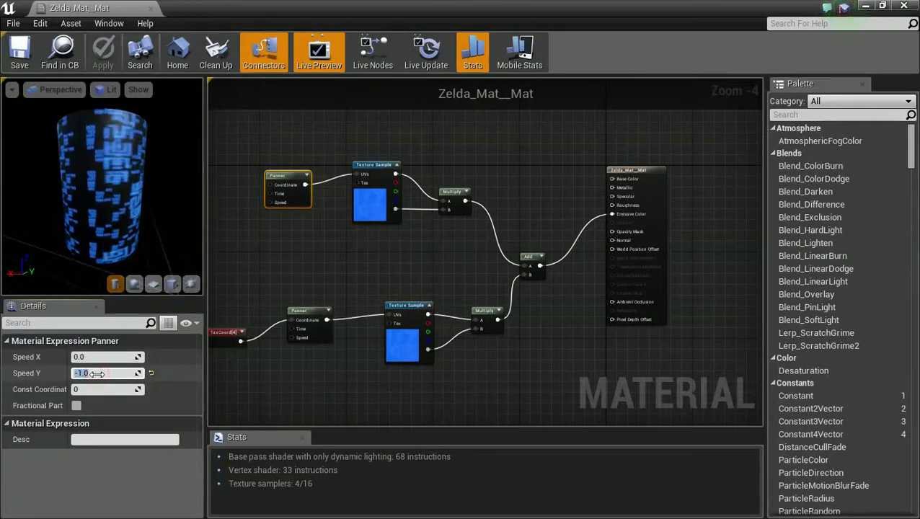
pyautogui.write('-0.2')
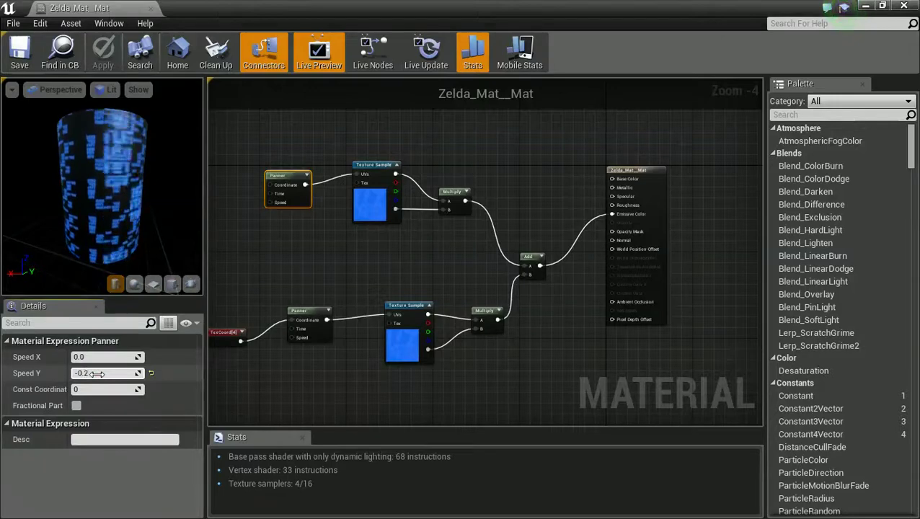
pyautogui.click(281, 256)
# Step: Group the upper Panner, Texture Sample and Multiply nodes in a comment titled "Larger Text"
pyautogui.moveTo(285, 255); pyautogui.dragTo(314, 279, button='right')
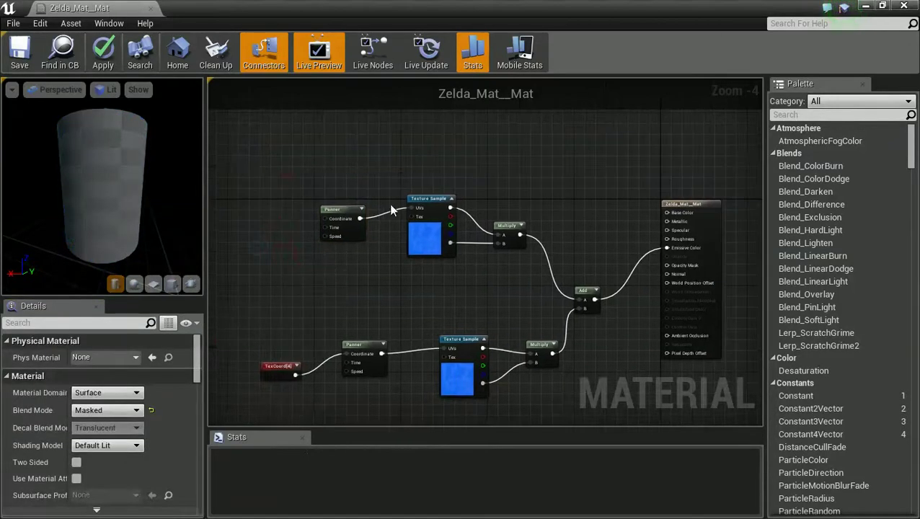
pyautogui.moveTo(242, 168); pyautogui.dragTo(482, 249)
pyautogui.moveTo(546, 268); pyautogui.dragTo(546, 268)
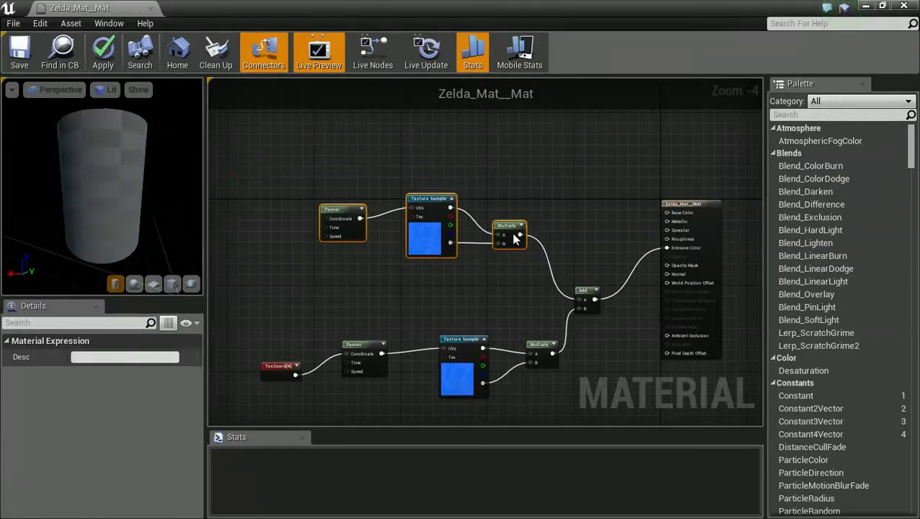
pyautogui.rightClick(510, 226)
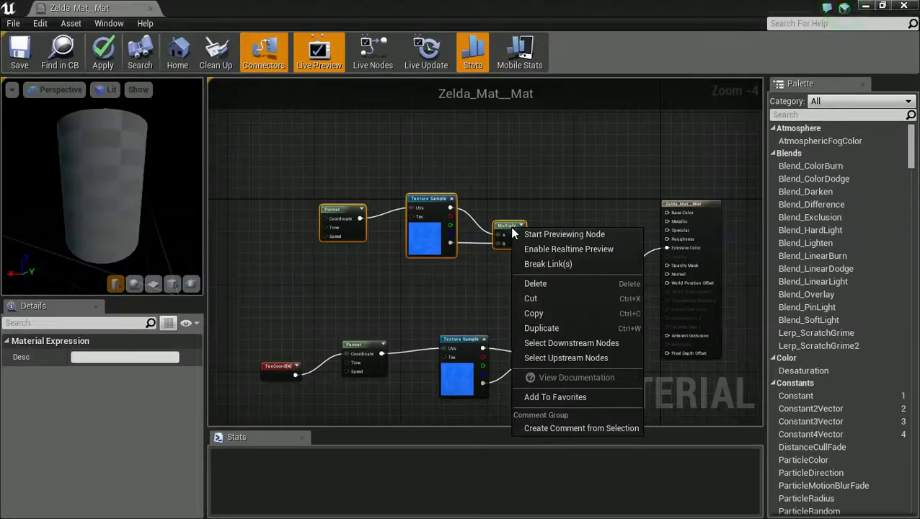
pyautogui.click(539, 426)
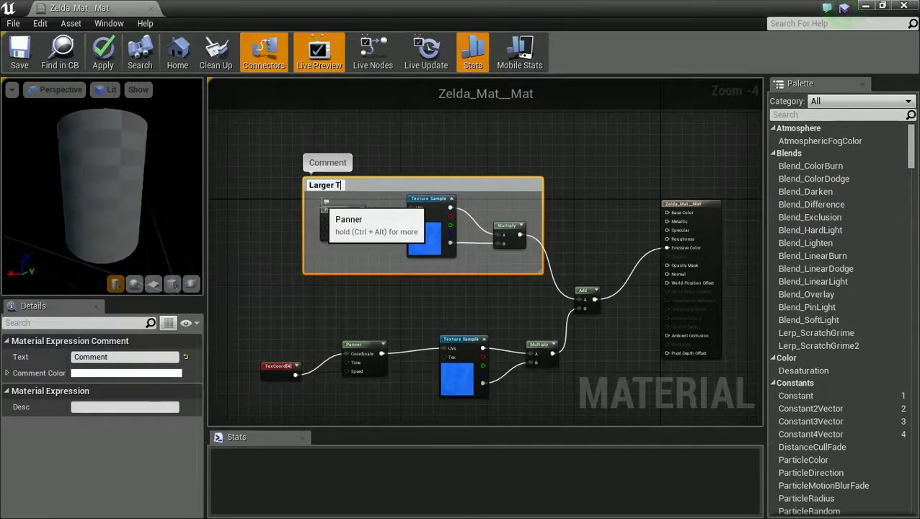
pyautogui.click(331, 310)
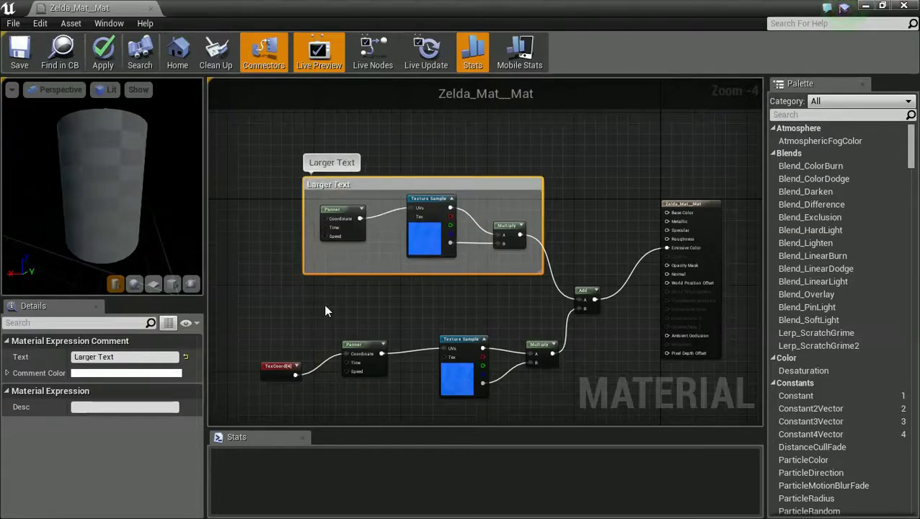
# Step: Group the lower TexCoord, Panner, Texture Sample and Multiply nodes in a comment titled "Smaller"
pyautogui.moveTo(235, 313); pyautogui.dragTo(538, 416)
pyautogui.moveTo(537, 417); pyautogui.dragTo(551, 373, button='right')
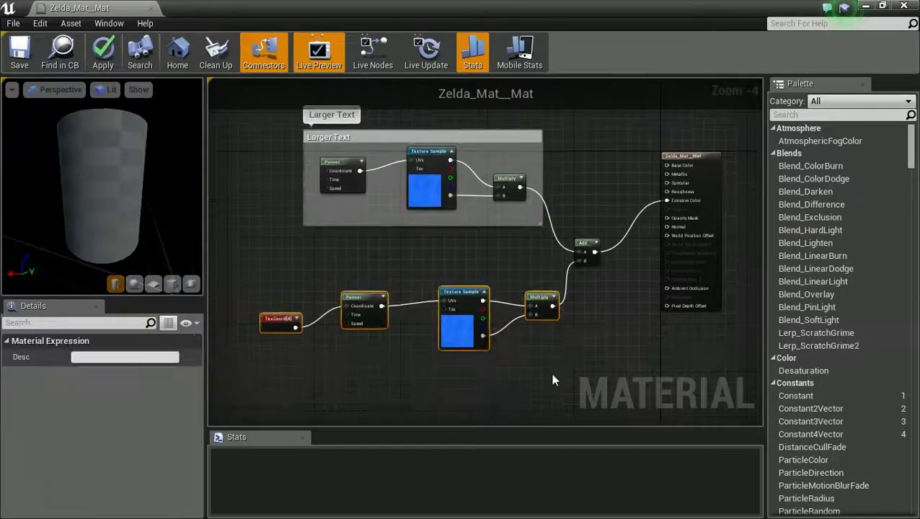
pyautogui.rightClick(540, 303)
pyautogui.click(574, 495)
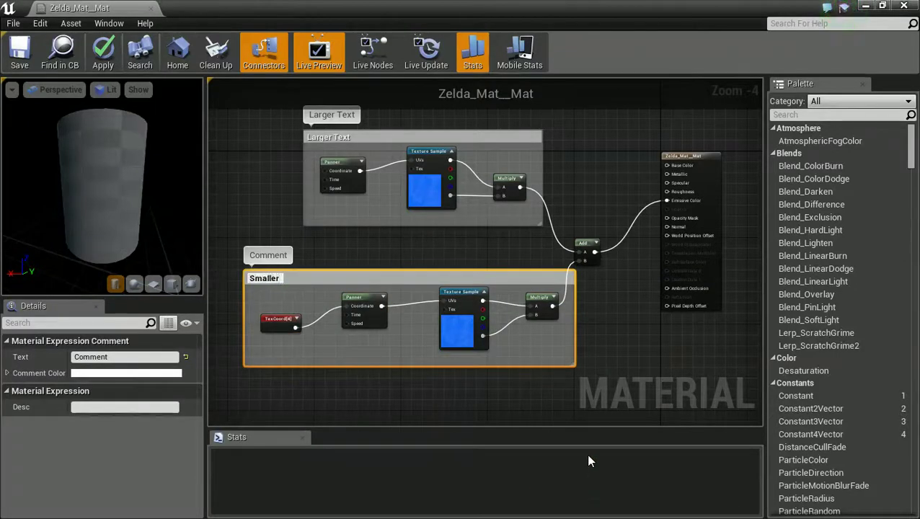
pyautogui.click(631, 312)
# Step: Create a Constant3Vector node in the empty graph area above the Larger Text comment
pyautogui.moveTo(610, 309); pyautogui.dragTo(624, 399, button='right')
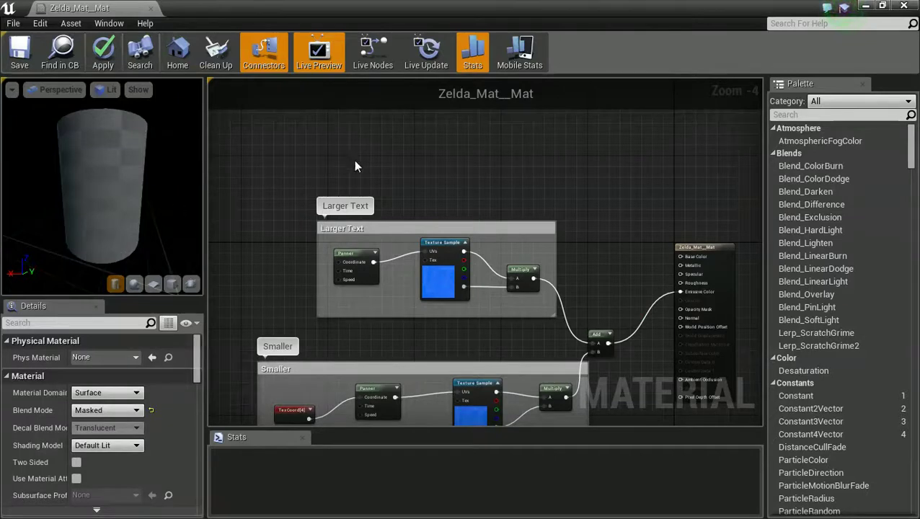
pyautogui.click(529, 158)
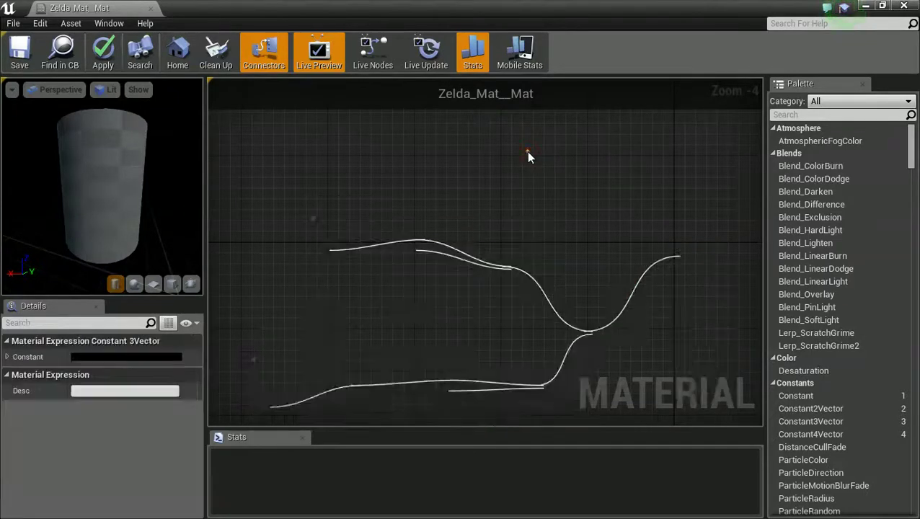
pyautogui.moveTo(539, 155); pyautogui.dragTo(535, 154)
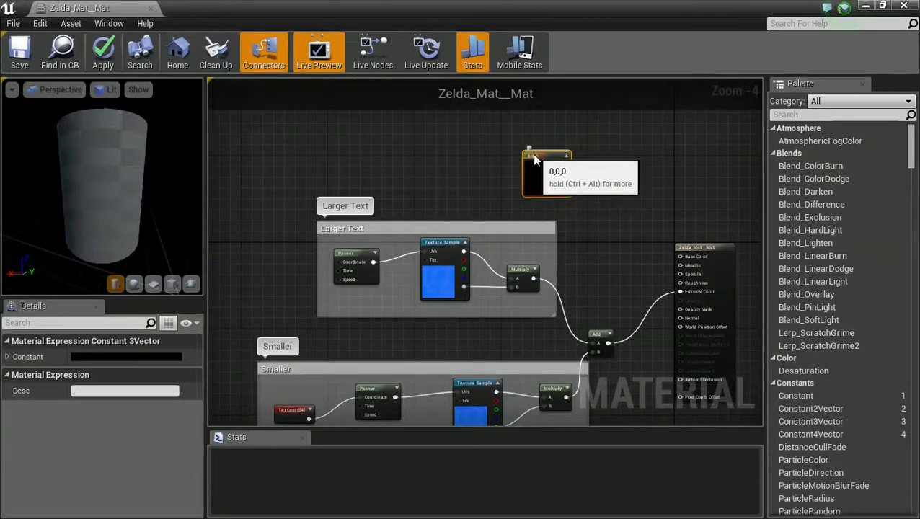
# Step: Set the Constant3Vector to a light blue of R 0.136, G 0.288, B 1.0 and connect it to Base Color
pyautogui.doubleClick(539, 189)
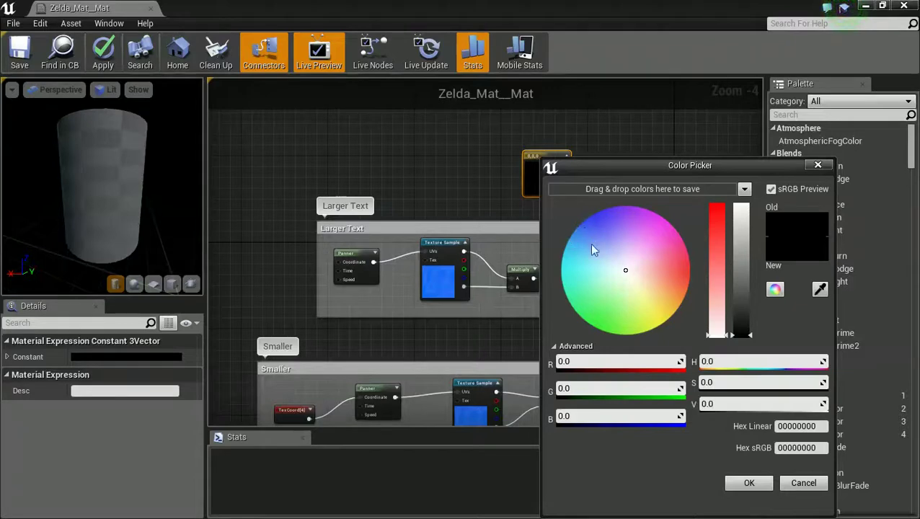
pyautogui.click(624, 267)
pyautogui.moveTo(624, 268); pyautogui.dragTo(610, 225)
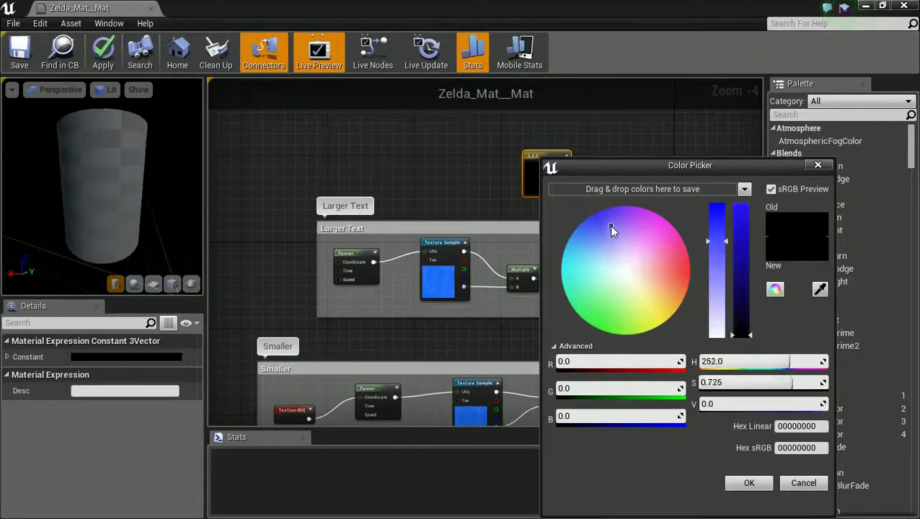
pyautogui.moveTo(733, 315); pyautogui.dragTo(741, 204)
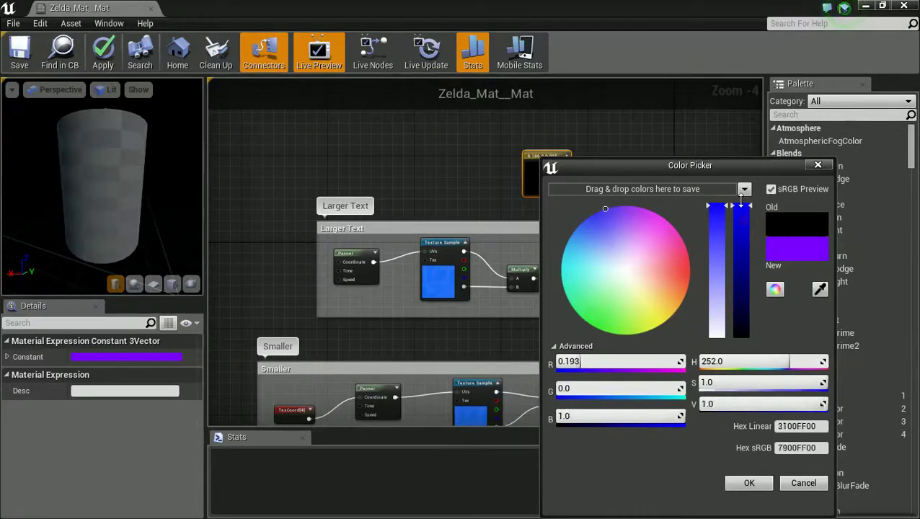
pyautogui.moveTo(602, 212); pyautogui.dragTo(587, 228)
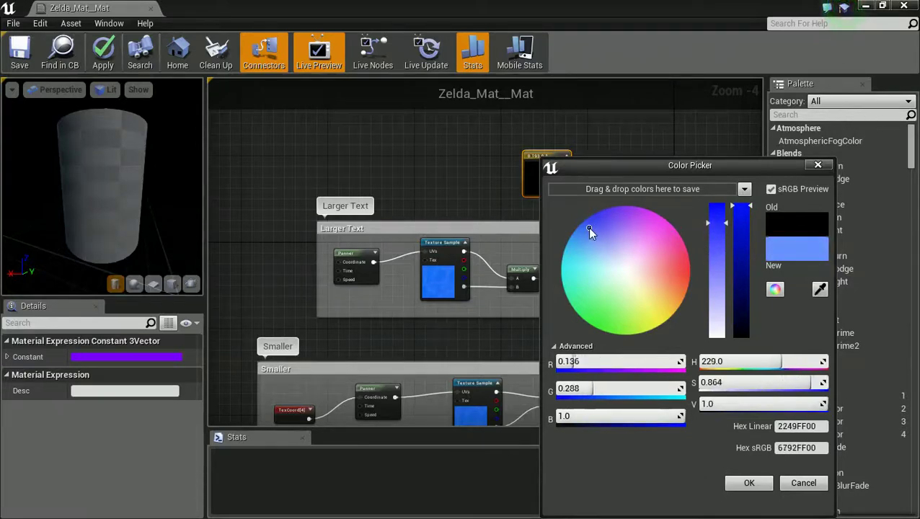
pyautogui.click(750, 487)
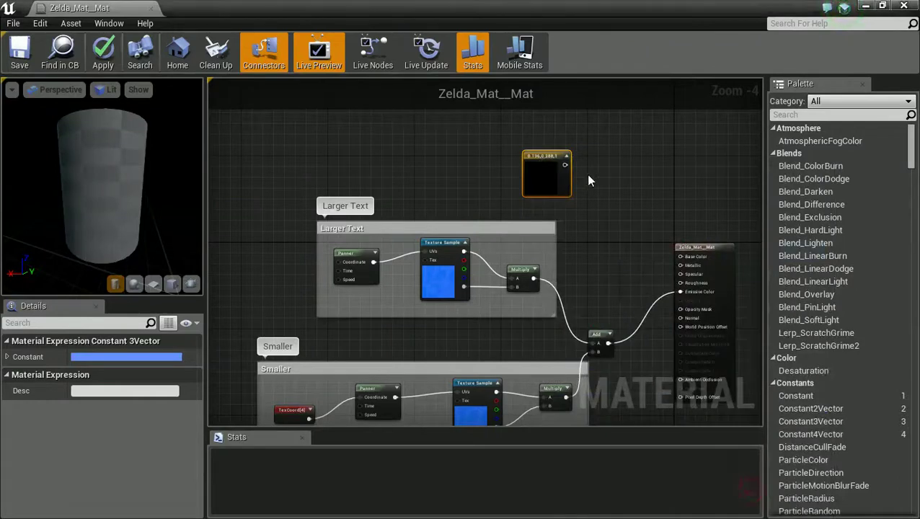
pyautogui.moveTo(566, 165); pyautogui.dragTo(577, 209)
pyautogui.moveTo(577, 213); pyautogui.dragTo(575, 206, button='right')
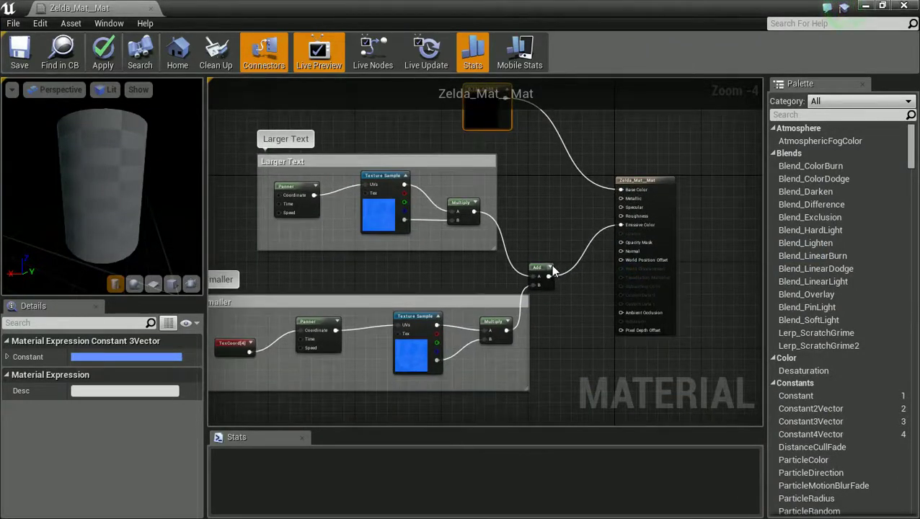
# Step: Create a Multiply node after the Add node, shifting the Add and material output nodes to make room
pyautogui.moveTo(551, 267); pyautogui.dragTo(547, 251)
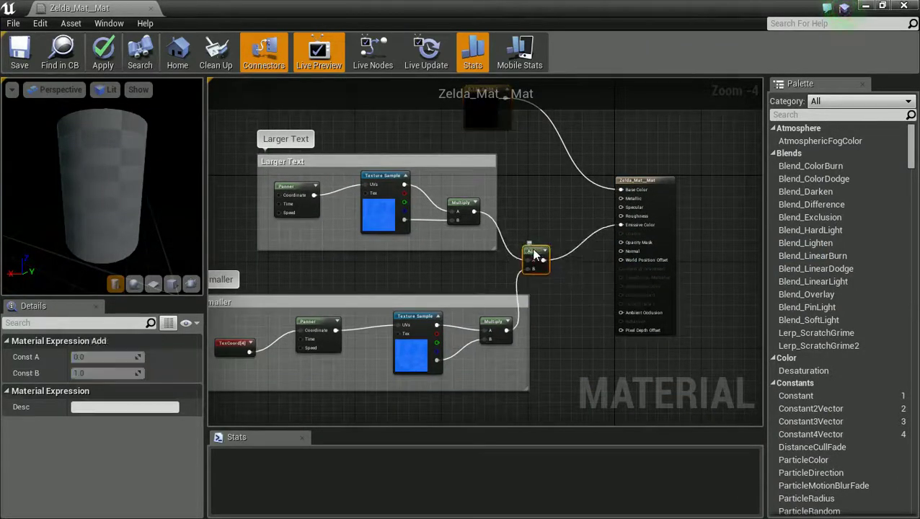
pyautogui.click(579, 267)
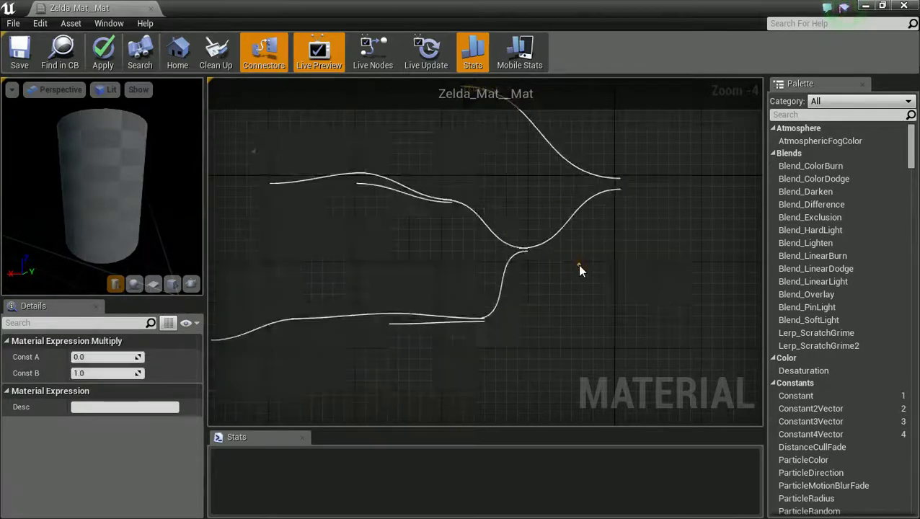
pyautogui.moveTo(653, 181); pyautogui.dragTo(700, 186)
pyautogui.click(605, 270)
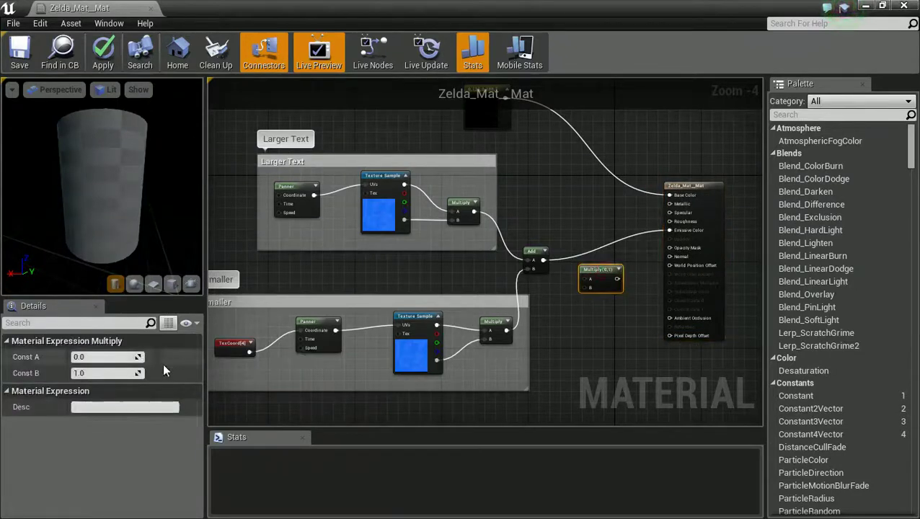
# Step: Set the new Multiply's Const B to 40, feed the Add result into its A input, and connect its output to Emissive Color
pyautogui.click(108, 373)
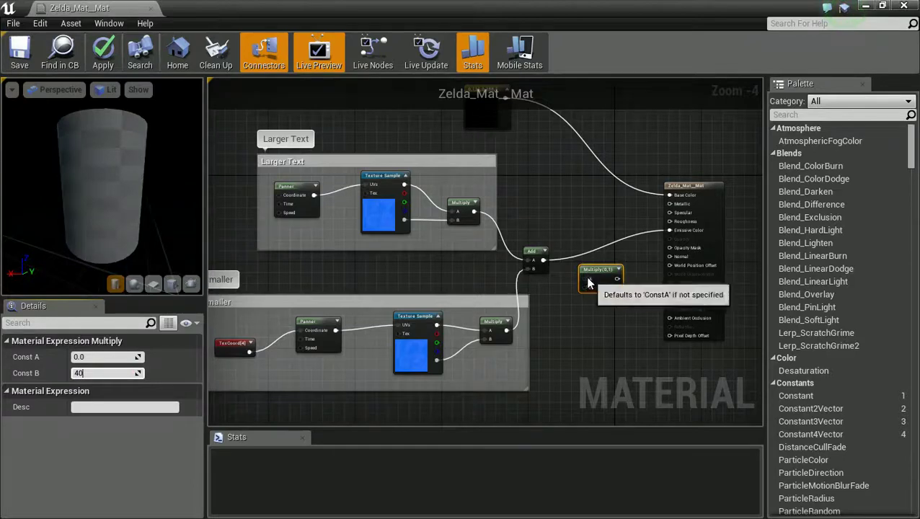
pyautogui.moveTo(586, 280); pyautogui.dragTo(544, 260)
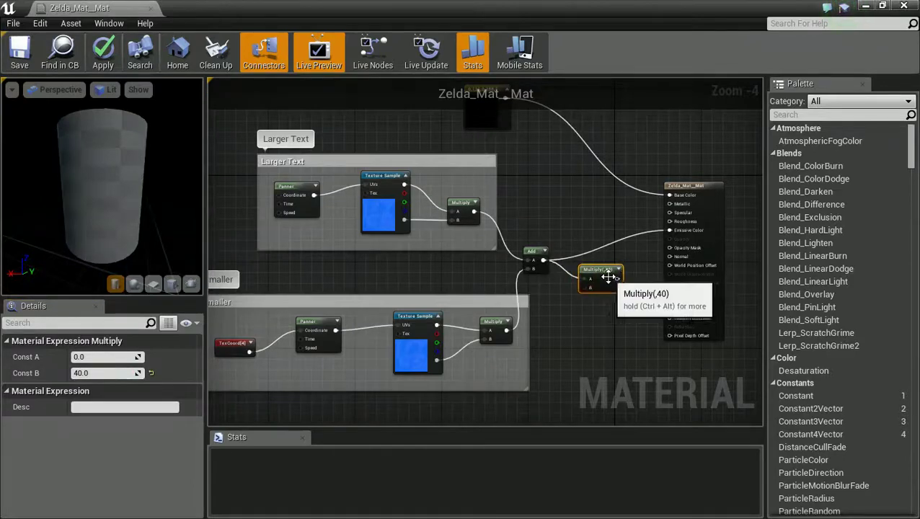
pyautogui.moveTo(618, 278); pyautogui.dragTo(670, 232)
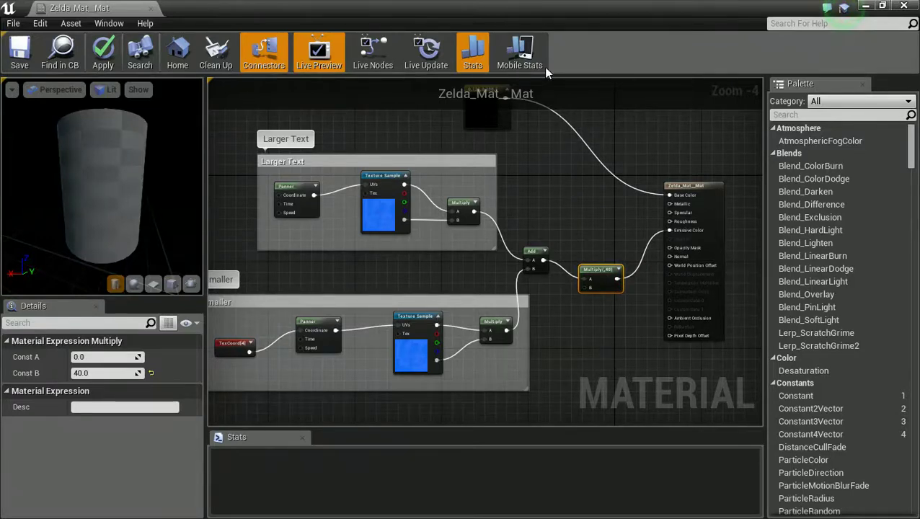
# Step: Restore the material editor to a smaller window and lower the glow Multiply's Const B to 30
pyautogui.doubleClick(484, 10)
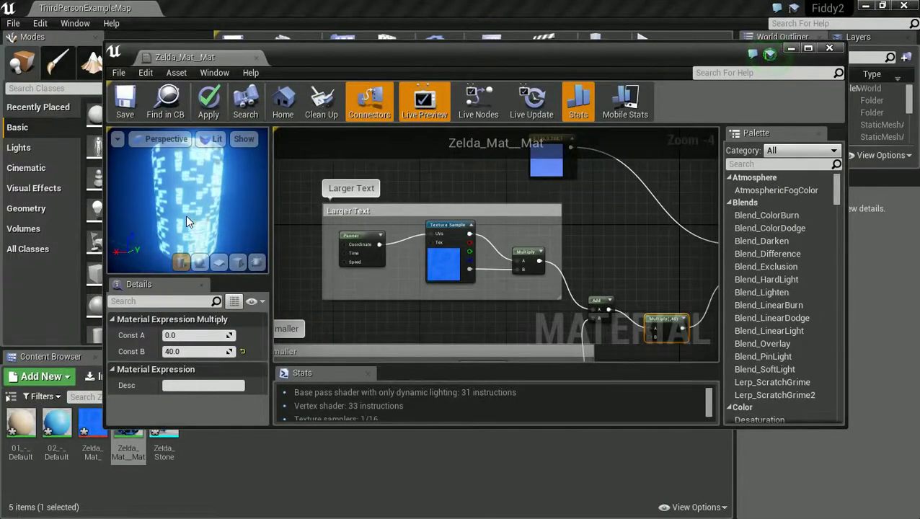
pyautogui.click(658, 319)
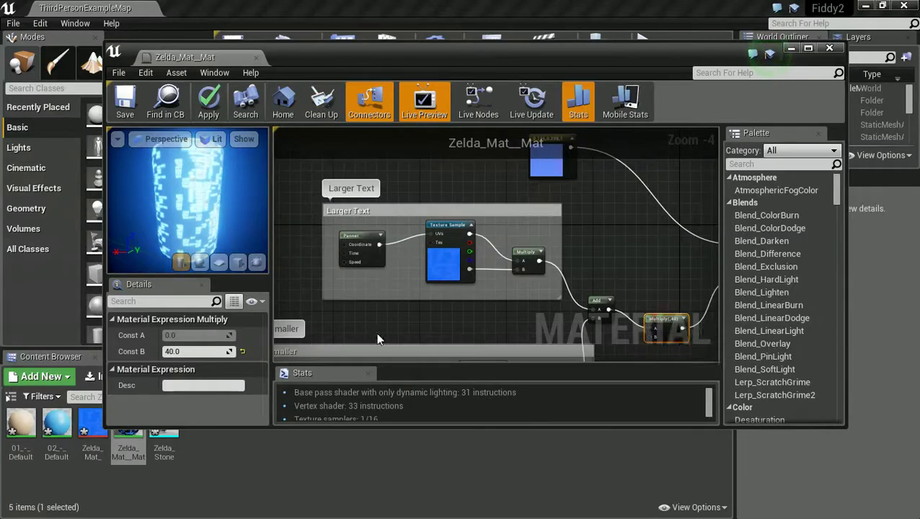
pyautogui.click(186, 351)
pyautogui.write('30')
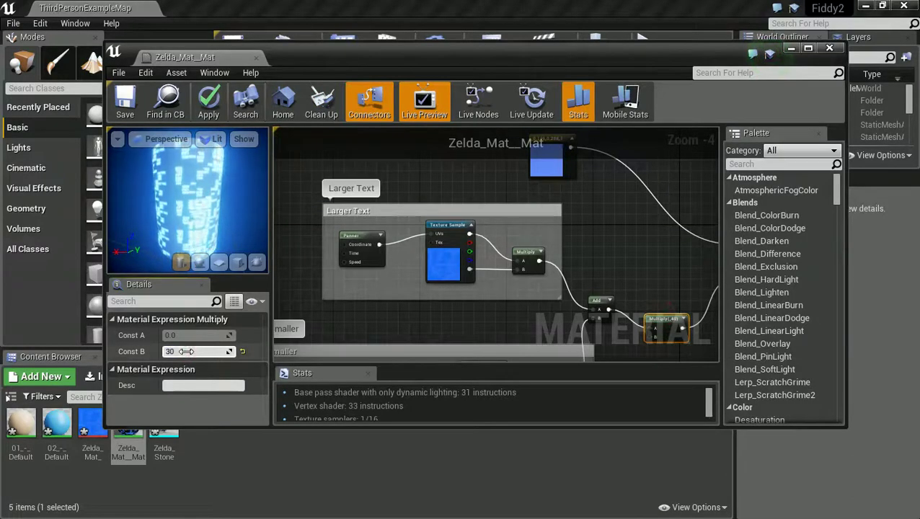
pyautogui.click(476, 168)
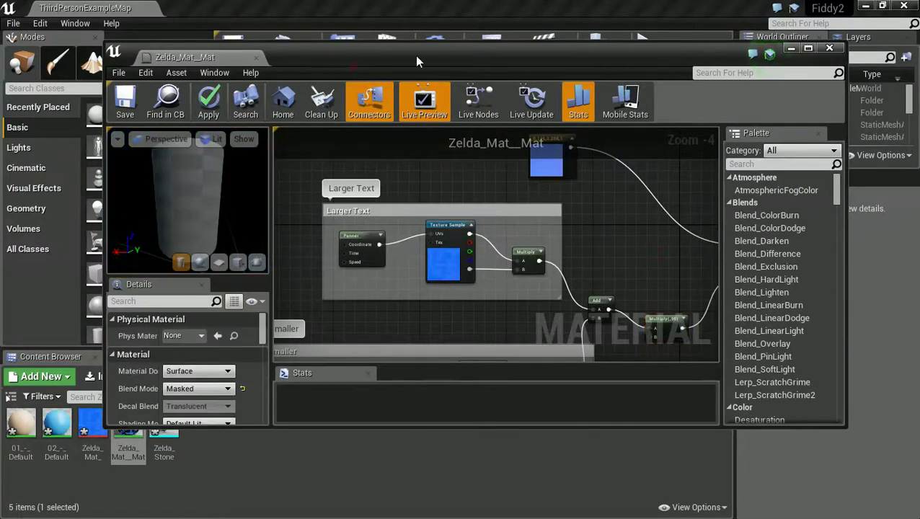
# Step: Move the material editor window aside and open the StarterContent Textures folder in the Content Browser
pyautogui.moveTo(411, 53); pyautogui.dragTo(919, 51)
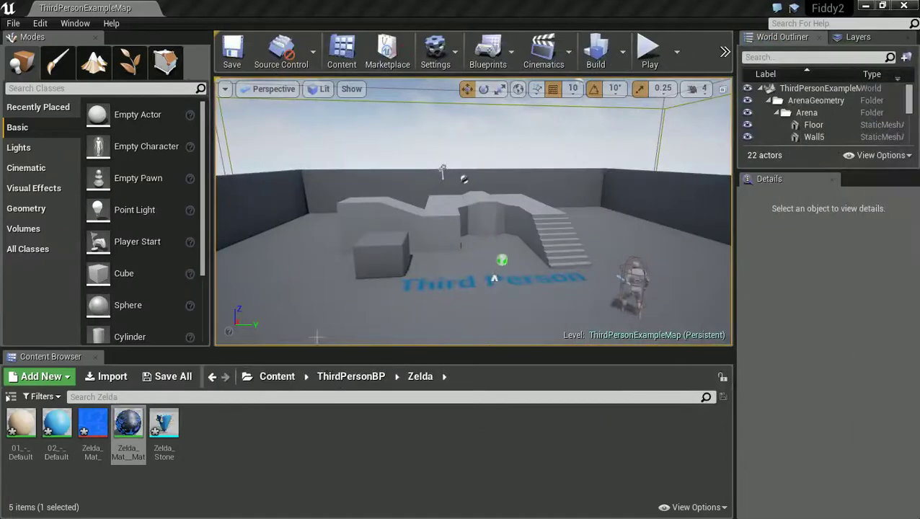
pyautogui.click(280, 378)
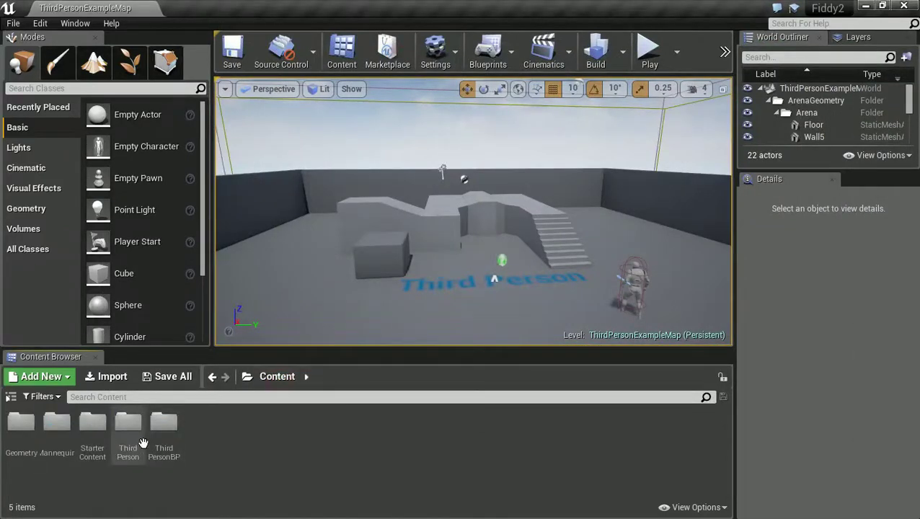
pyautogui.doubleClick(91, 433)
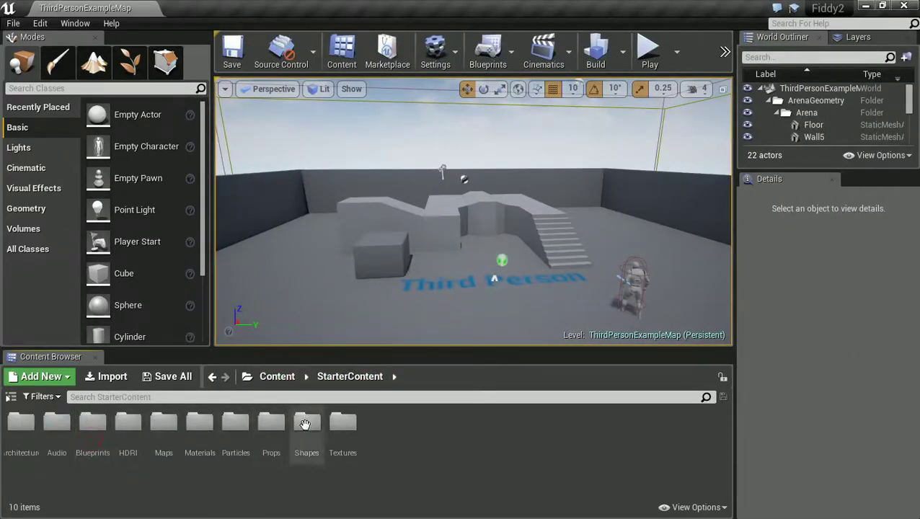
pyautogui.doubleClick(343, 424)
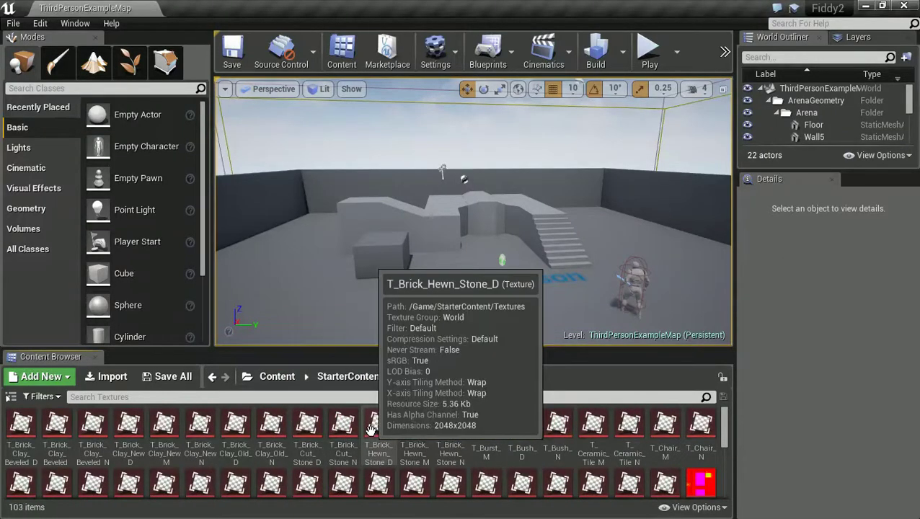
# Step: Find the T_Detail_Rocky_N normal texture and add it to the material graph below the existing nodes as a Texture Sample
pyautogui.scroll(-3, 370, 431)
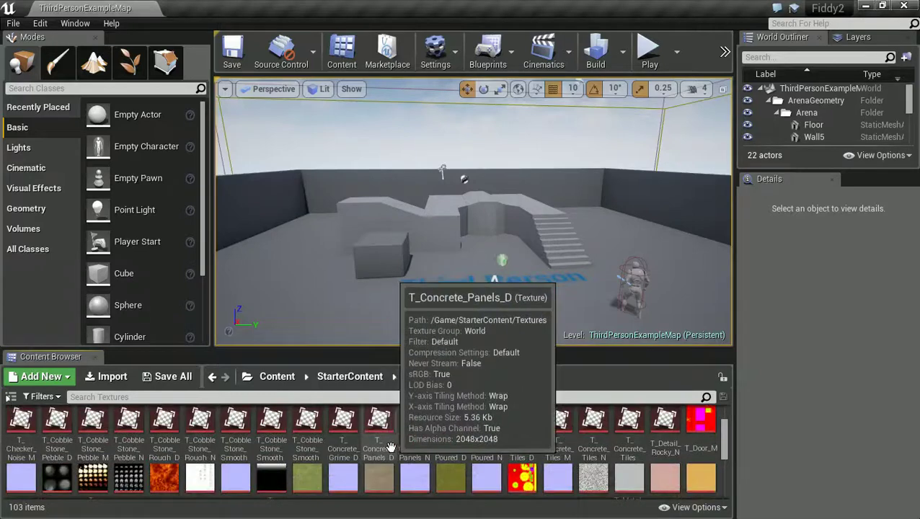
pyautogui.scroll(-1, 339, 444)
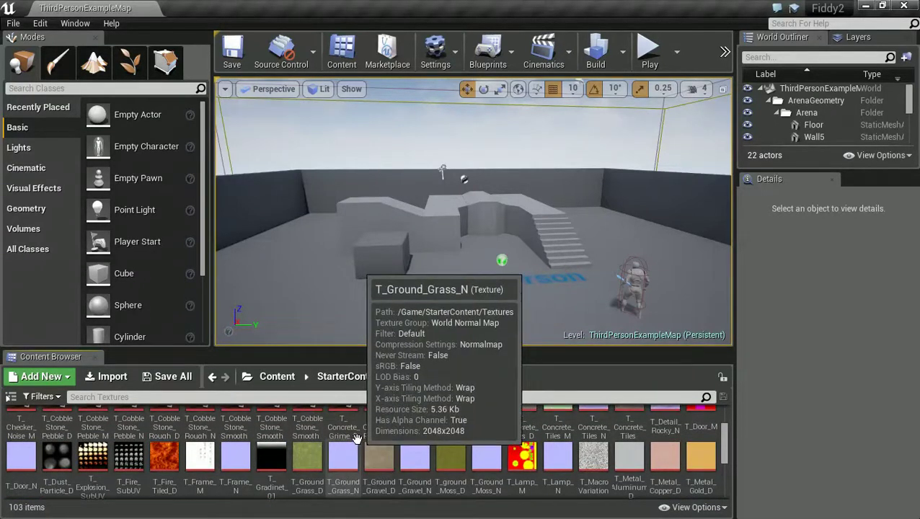
pyautogui.scroll(2, 437, 453)
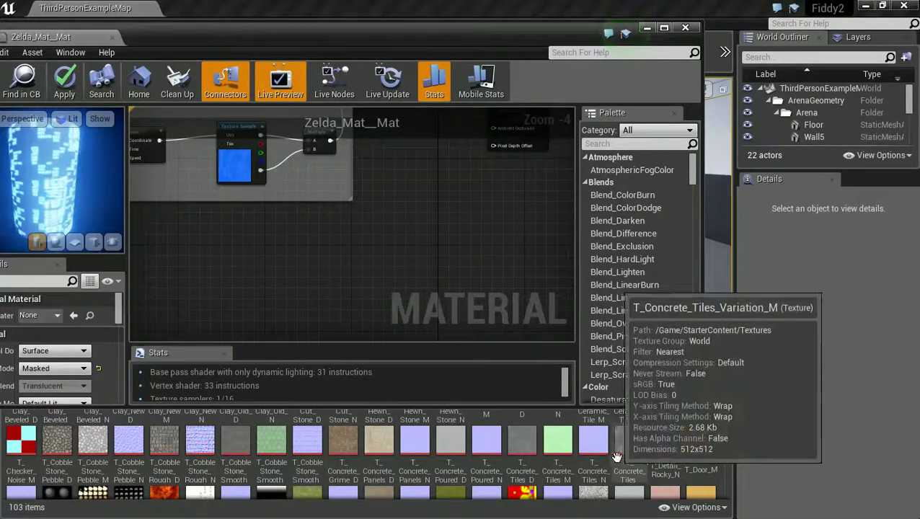
pyautogui.moveTo(665, 440); pyautogui.dragTo(407, 224)
# Step: Replace the rocky normal Texture Sample in the material graph with one that uses T_Ground_Gravel_N from the StarterContent textures
pyautogui.scroll(-2, 388, 462)
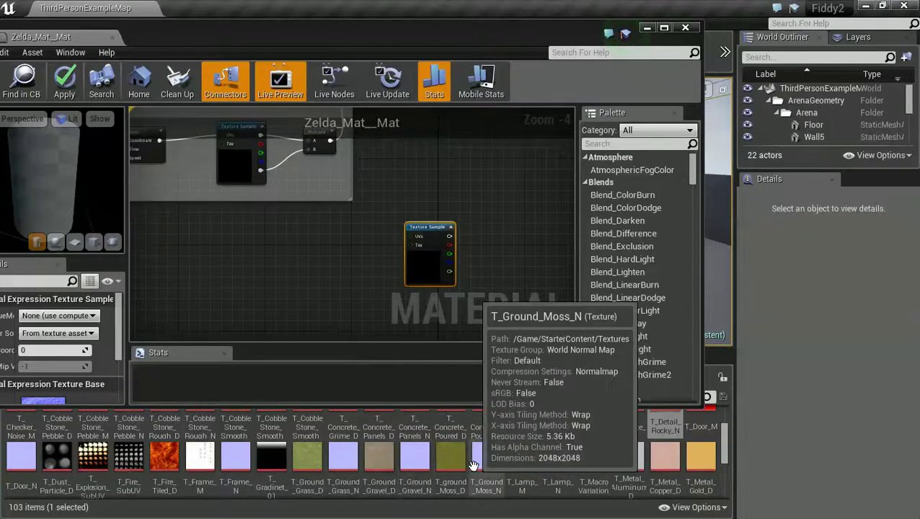
pyautogui.click(421, 469)
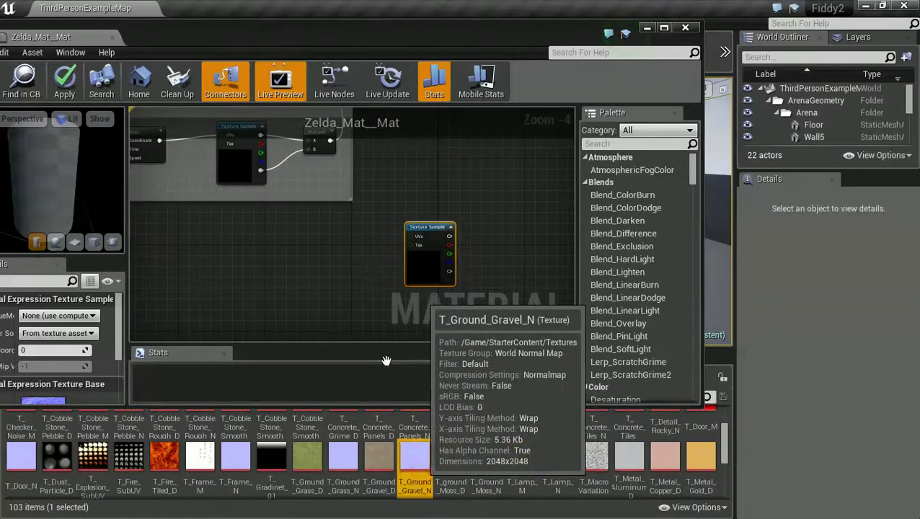
pyautogui.moveTo(337, 266); pyautogui.dragTo(330, 249)
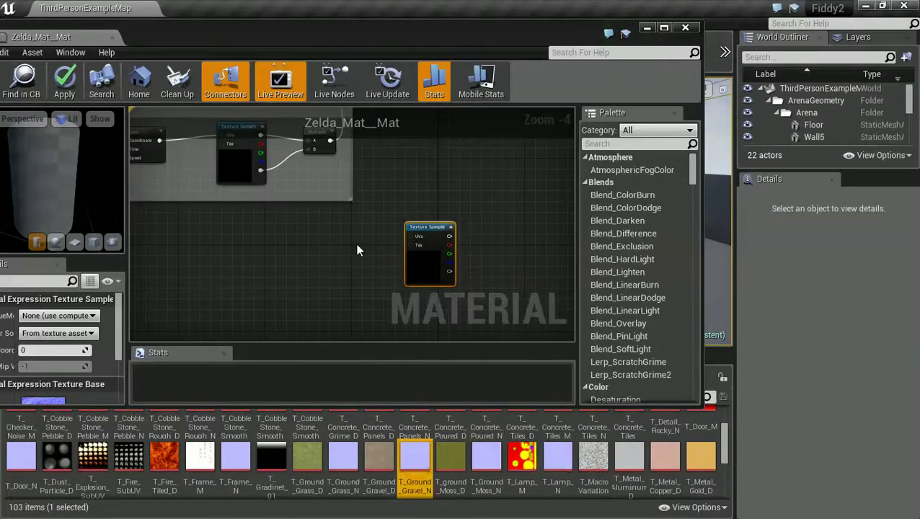
pyautogui.press('Delete')
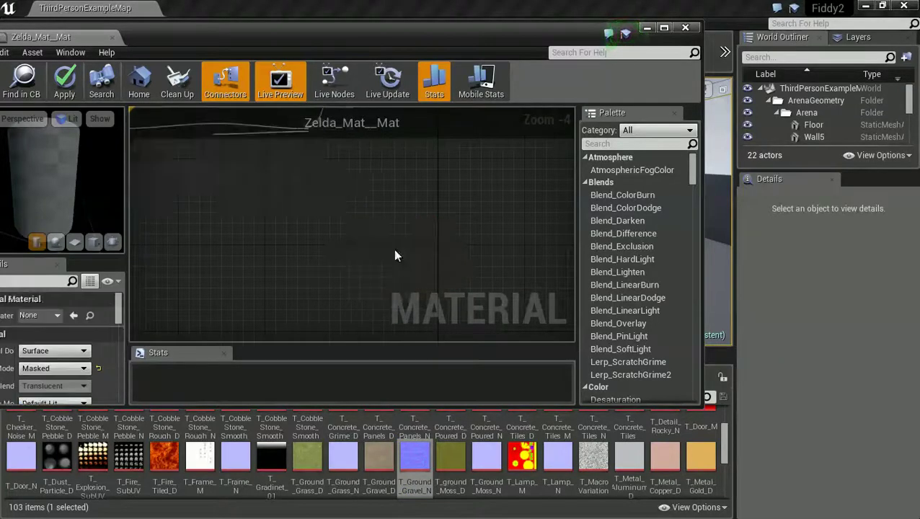
pyautogui.click(386, 250)
pyautogui.press('Delete')
pyautogui.moveTo(356, 252); pyautogui.dragTo(456, 173)
# Step: Maximize the material editor, connect the gravel normal Texture Sample's colour output to Normal, and save the material
pyautogui.click(664, 27)
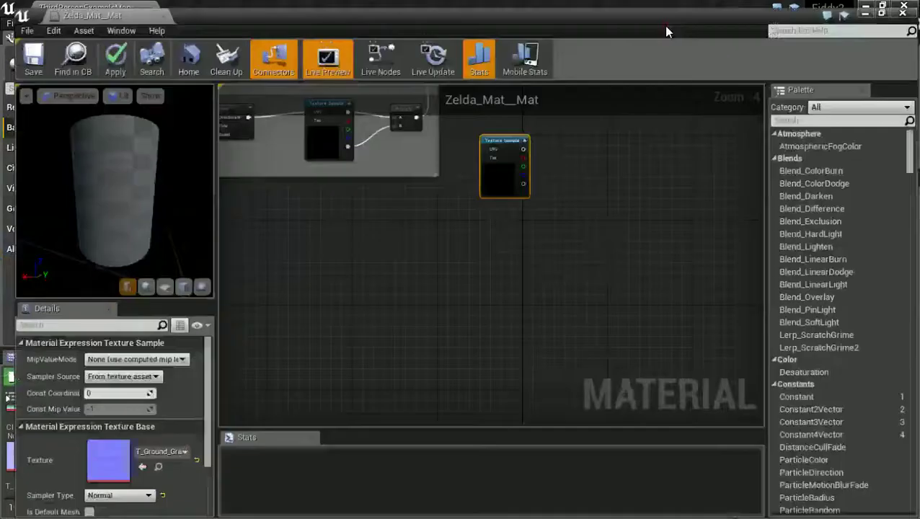
pyautogui.moveTo(544, 178); pyautogui.dragTo(515, 349, button='right')
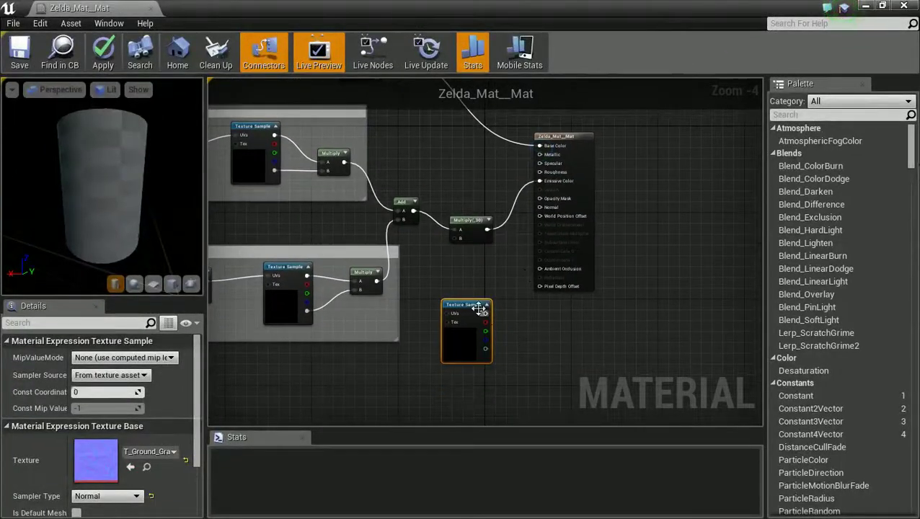
pyautogui.moveTo(480, 309); pyautogui.dragTo(479, 324)
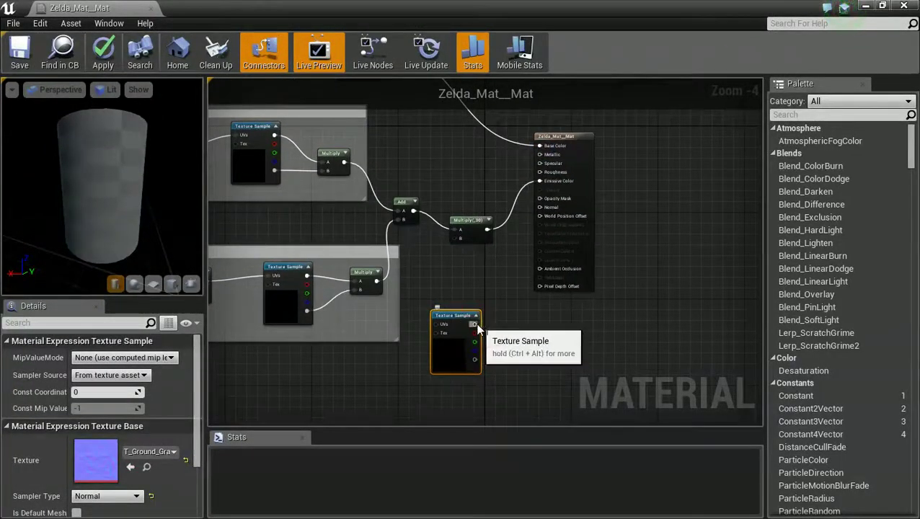
pyautogui.moveTo(476, 325); pyautogui.dragTo(493, 291)
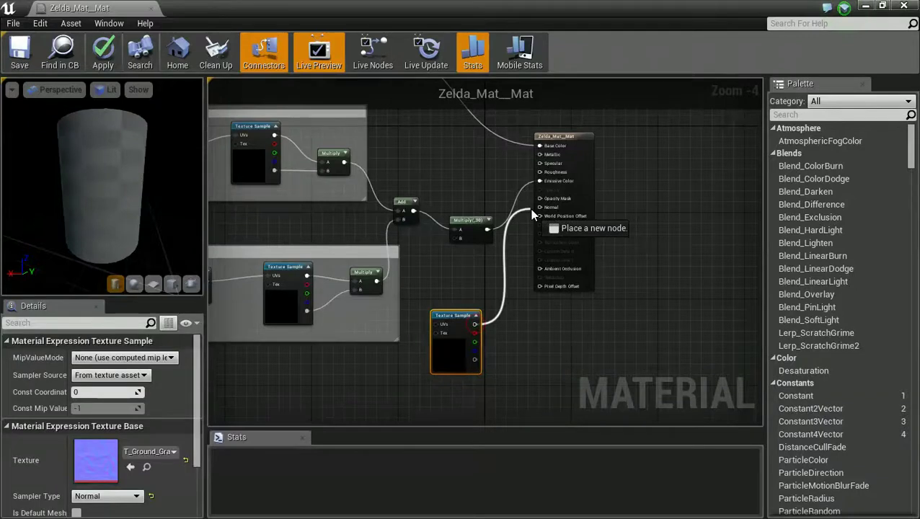
pyautogui.moveTo(530, 209); pyautogui.dragTo(534, 208)
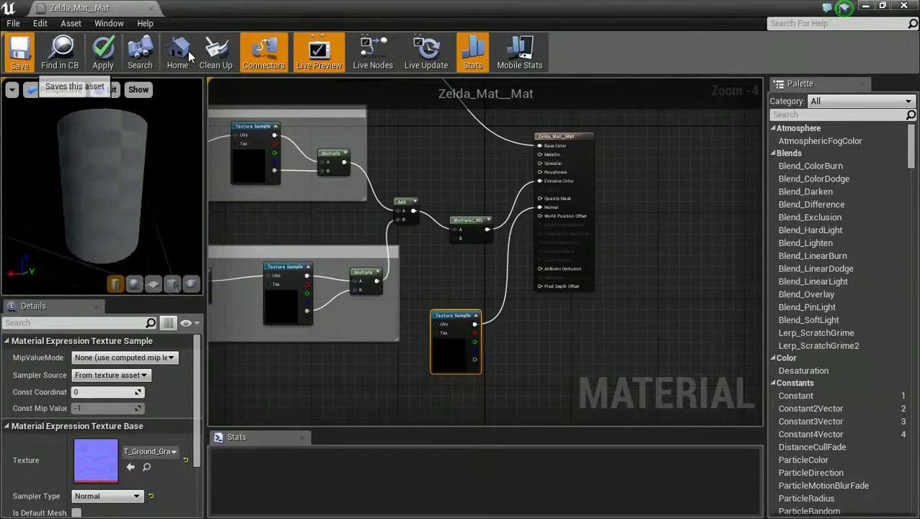
pyautogui.scroll(-3, 80, 180)
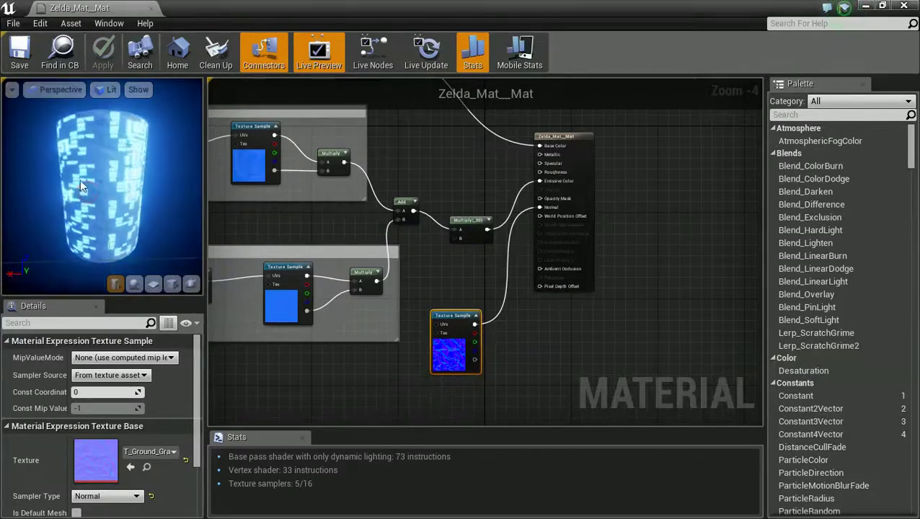
pyautogui.scroll(2, 84, 183)
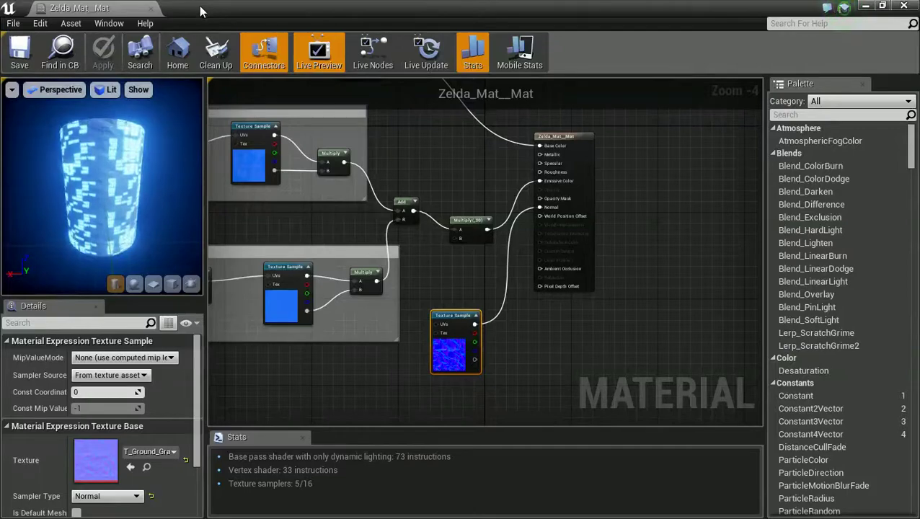
# Step: Return to the level editor and open the ThirdPersonBP/Zelda folder in the Content Browser
pyautogui.moveTo(194, 9); pyautogui.dragTo(919, 70)
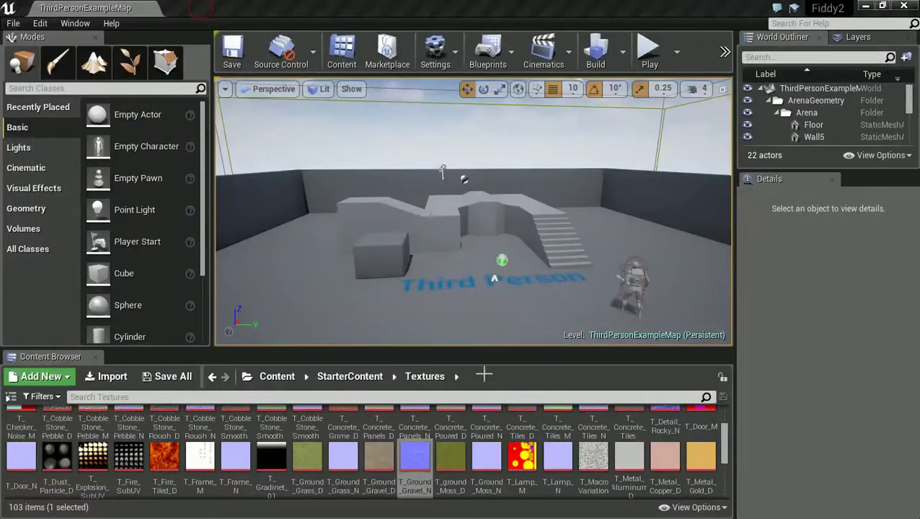
pyautogui.click(278, 377)
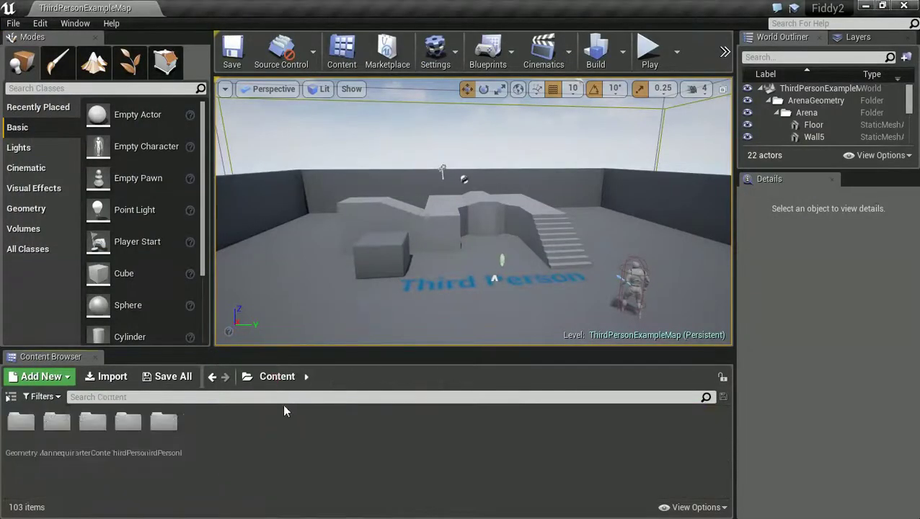
pyautogui.doubleClick(153, 427)
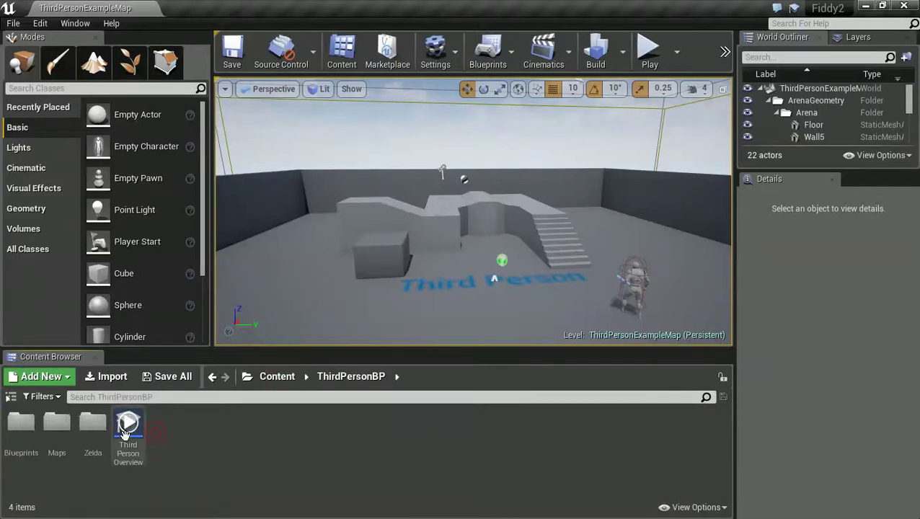
pyautogui.doubleClick(93, 431)
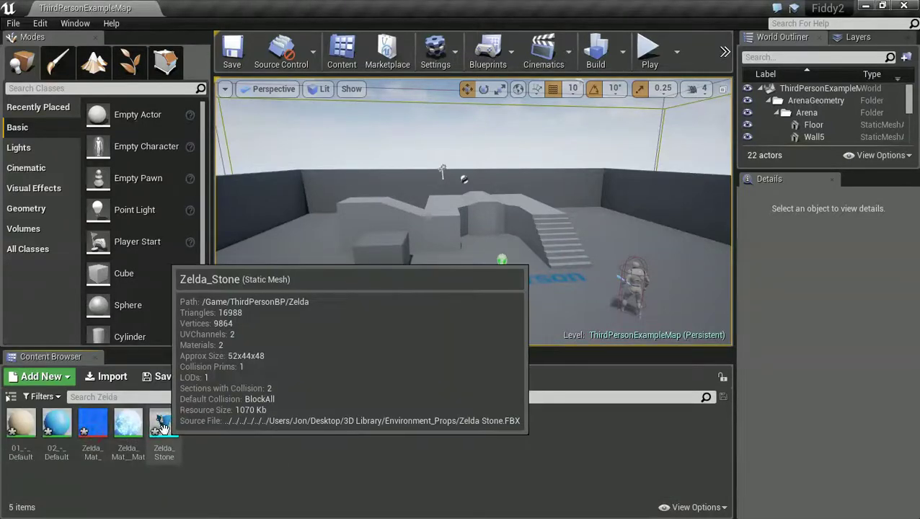
# Step: Place the Zelda_Stone mesh in the level, scale it uniformly to 9.75 and lower it to a Z location of 10 cm
pyautogui.moveTo(165, 429); pyautogui.dragTo(433, 307)
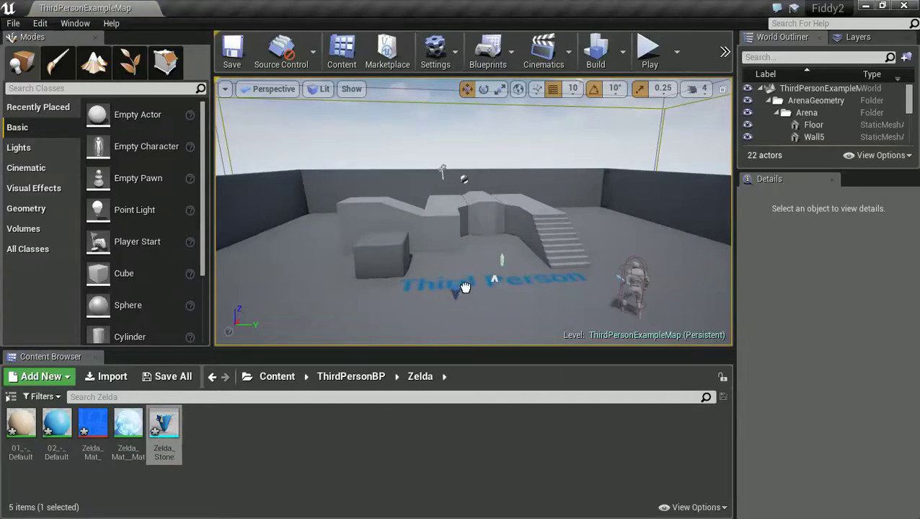
pyautogui.moveTo(465, 287); pyautogui.dragTo(459, 292)
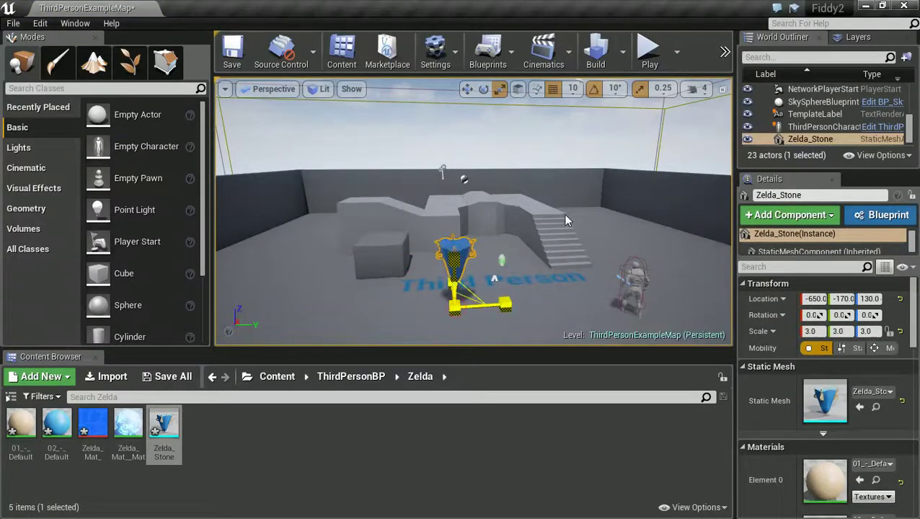
pyautogui.moveTo(566, 215); pyautogui.dragTo(776, 84)
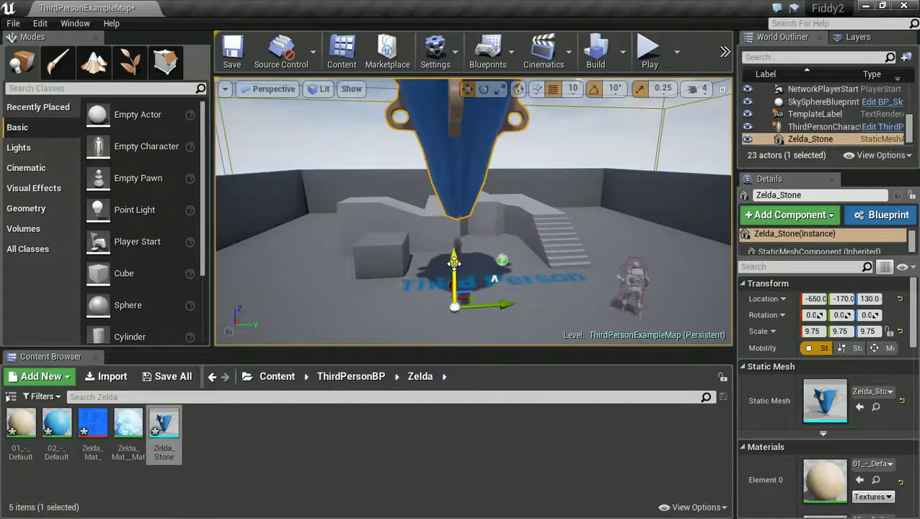
pyautogui.moveTo(453, 263); pyautogui.dragTo(454, 296)
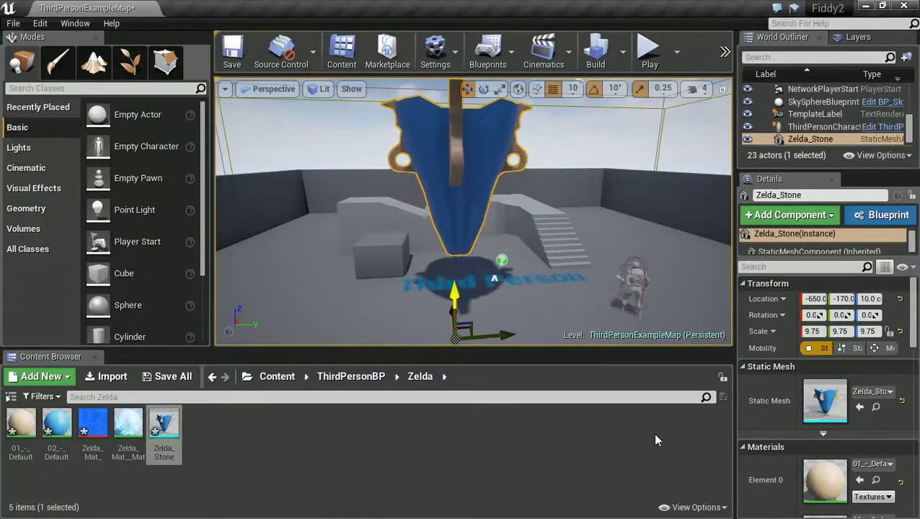
# Step: Assign Zelda_Mat__Mat to the placed stone's Element 1 material slot
pyautogui.scroll(-3, 761, 438)
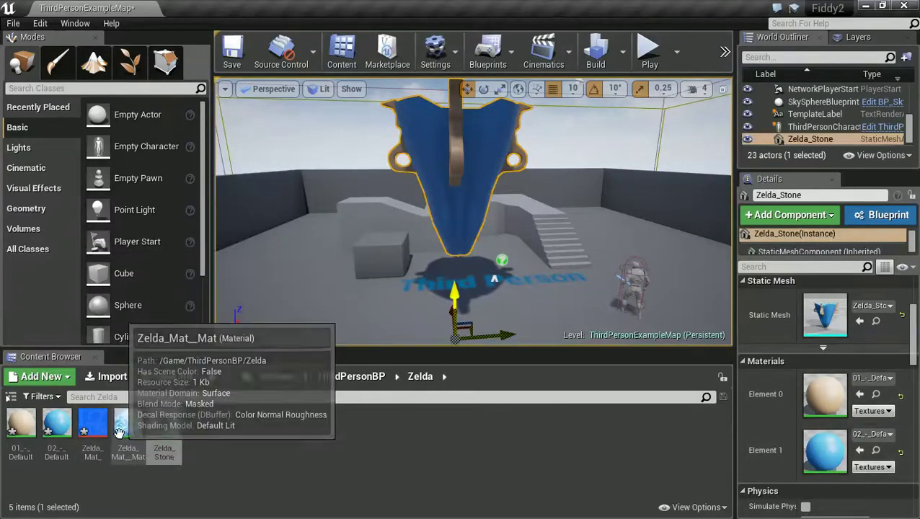
pyautogui.moveTo(128, 425); pyautogui.dragTo(822, 450)
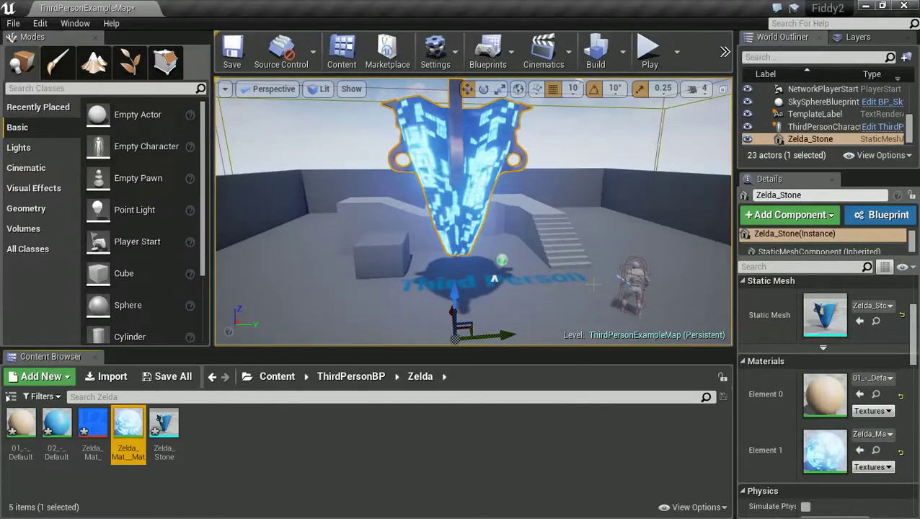
# Step: Bring back the material editor, check the larger text Panner's Speed Y, change the Smaller layer Panner's Speed Y, and save the material
pyautogui.moveTo(919, 180); pyautogui.dragTo(374, 105)
pyautogui.moveTo(518, 247); pyautogui.dragTo(694, 230, button='right')
pyautogui.moveTo(439, 268); pyautogui.dragTo(464, 266, button='right')
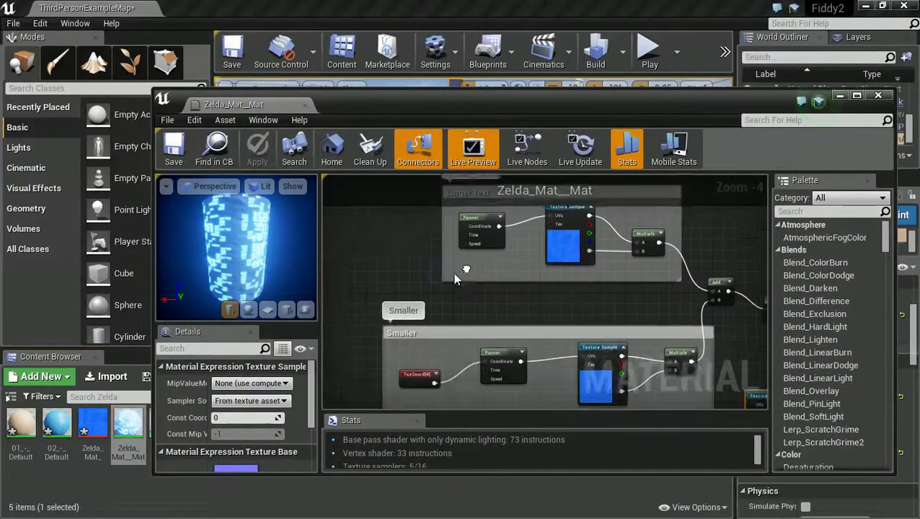
pyautogui.click(470, 219)
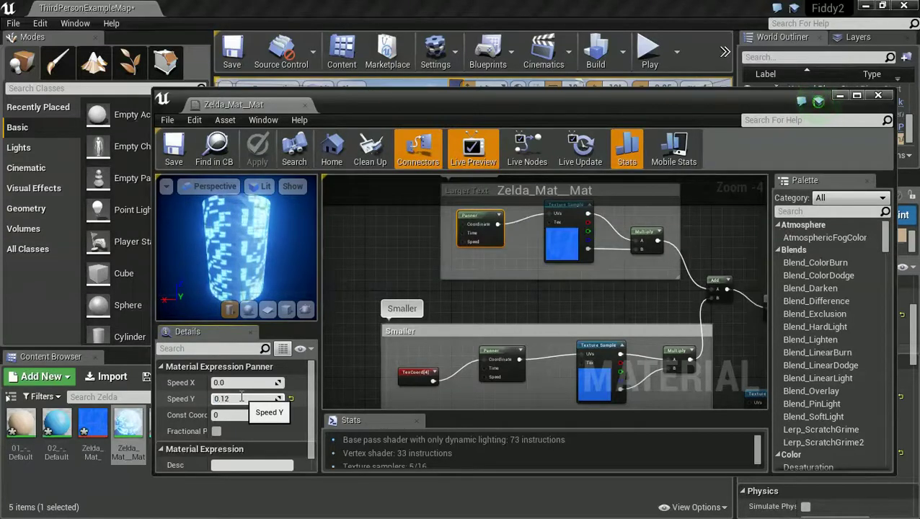
pyautogui.moveTo(408, 291); pyautogui.dragTo(401, 216, button='right')
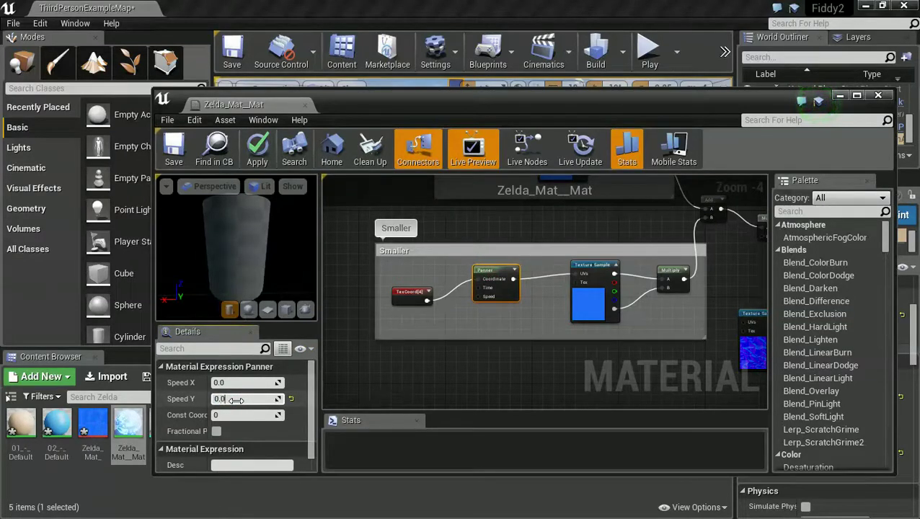
pyautogui.click(363, 367)
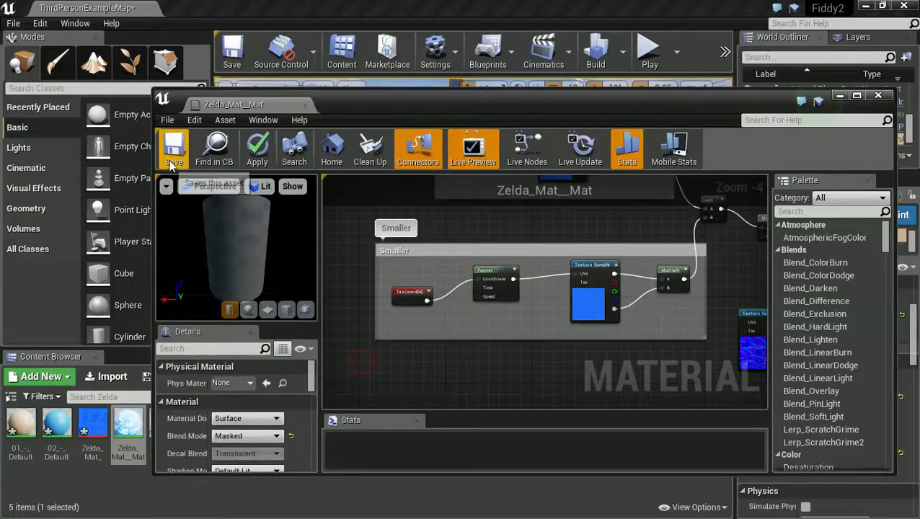
pyautogui.click(170, 163)
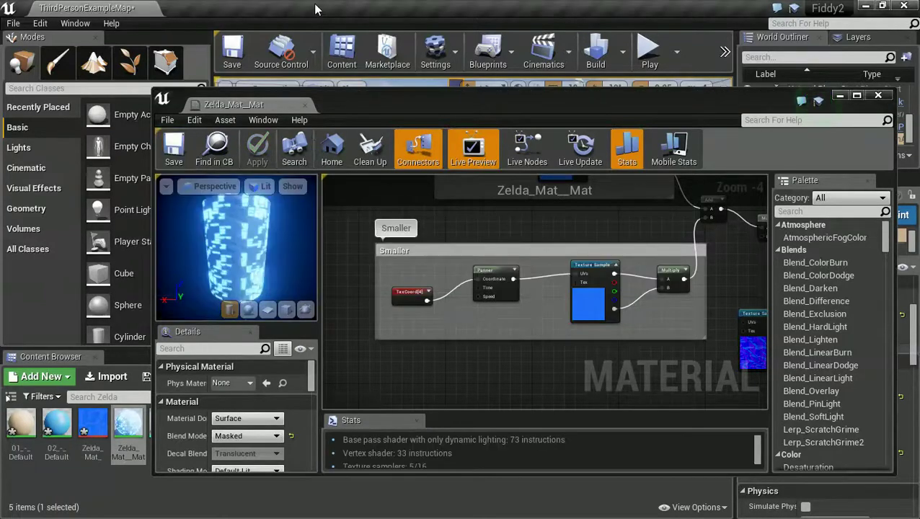
# Step: Return to the level, play it in the viewport to view the glowing stone, and end the session
pyautogui.moveTo(368, 107); pyautogui.dragTo(919, 137)
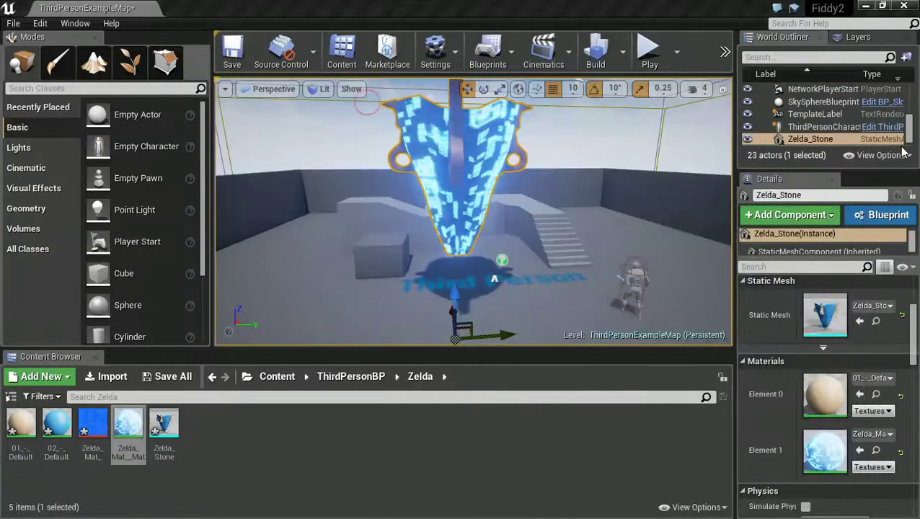
pyautogui.click(648, 52)
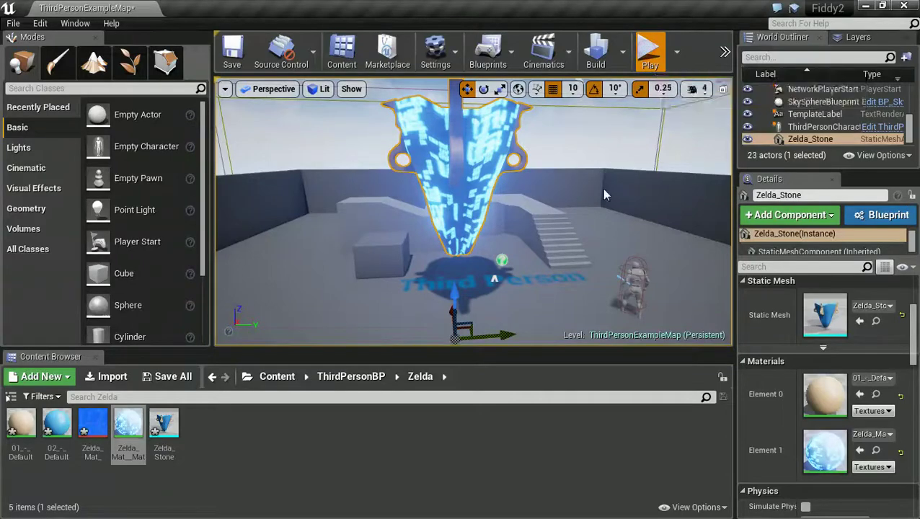
pyautogui.click(583, 236)
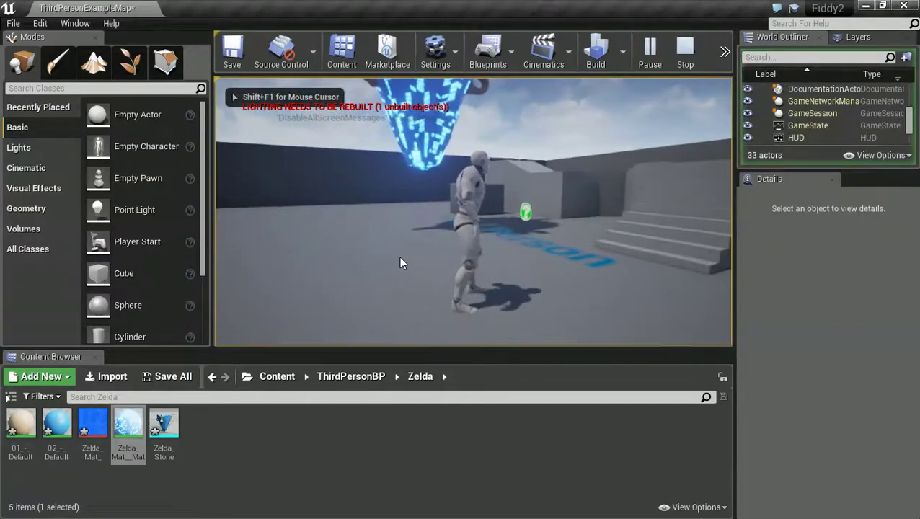
pyautogui.press('w')
pyautogui.press('Escape')
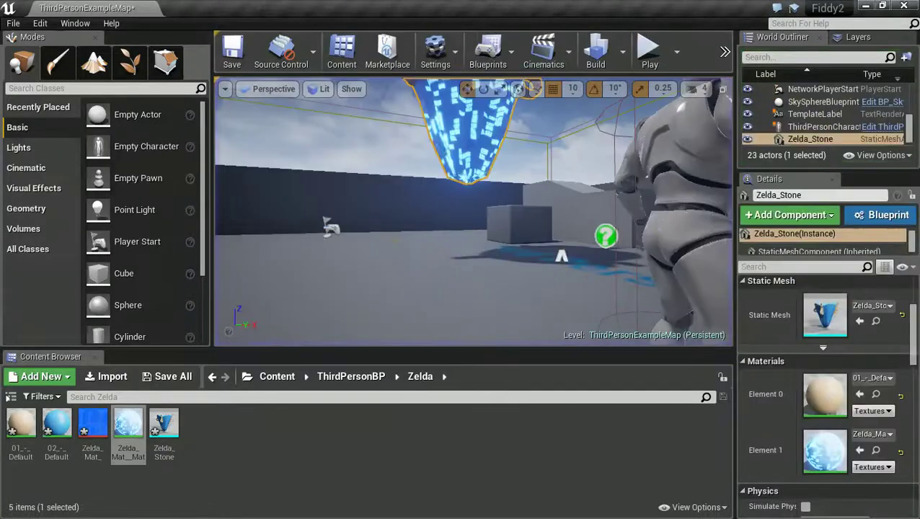
# Step: Play the level in a separate game window and run the character around the stone to examine the panning glyph material
pyautogui.click(675, 53)
pyautogui.click(711, 121)
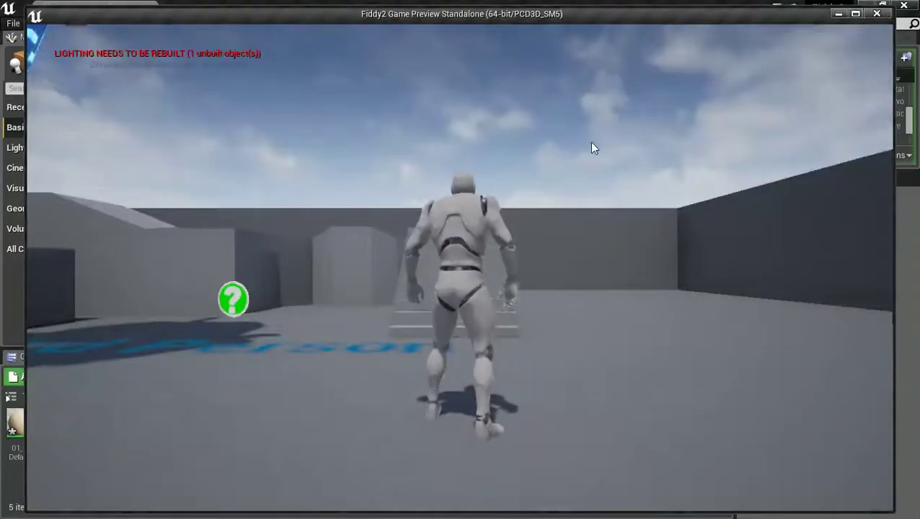
pyautogui.click(581, 155)
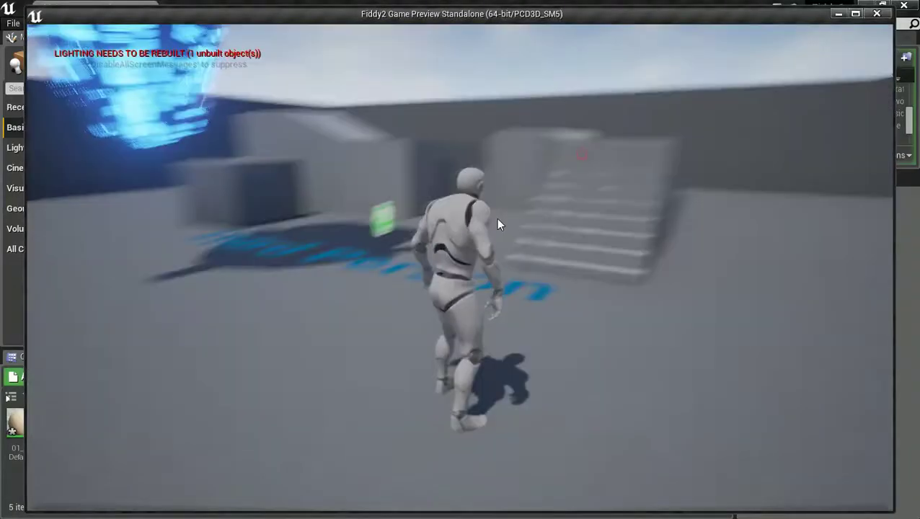
pyautogui.press('w')
pyautogui.press('a')
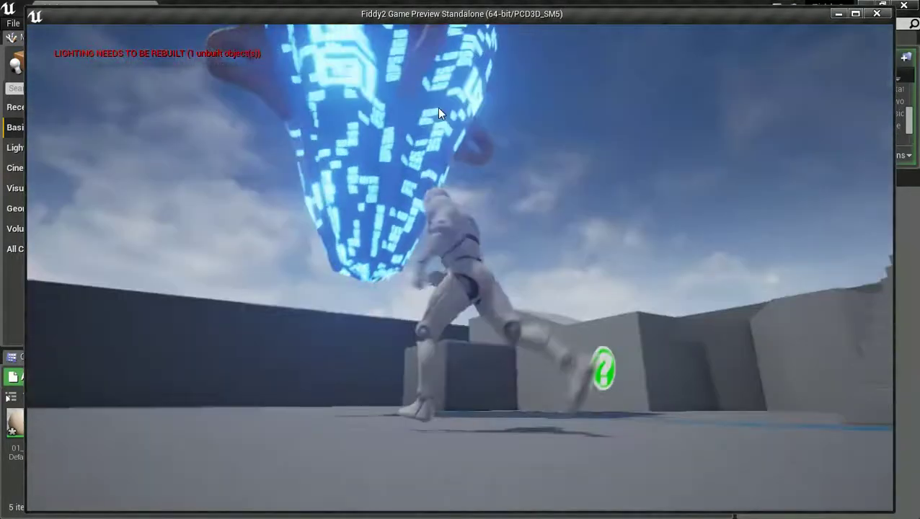
pyautogui.press('w')
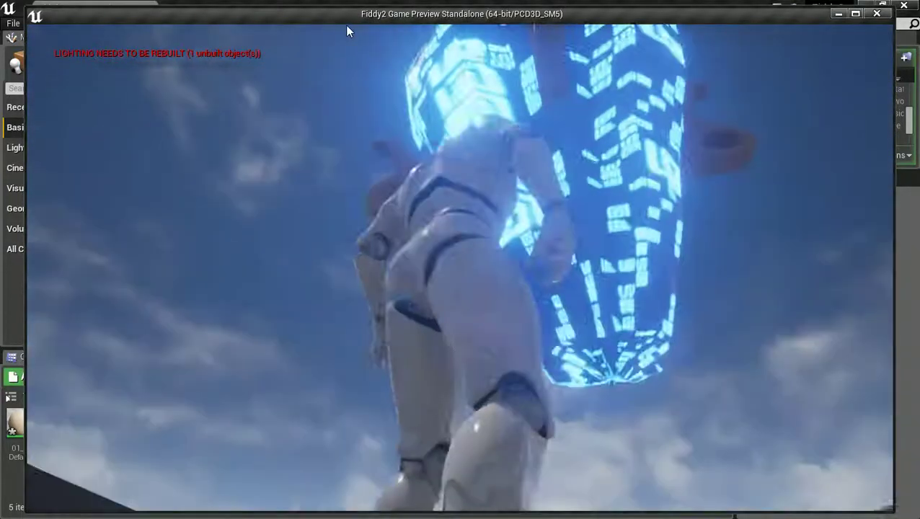
pyautogui.press('d')
pyautogui.press('s')
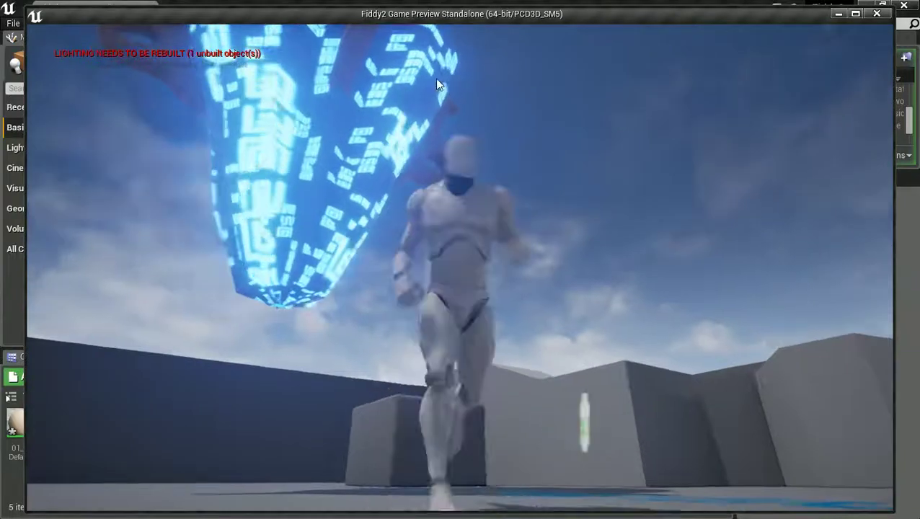
# Step: Run the character around the glowing stone to examine the glyphs from several sides, and end the game session
pyautogui.press('w')
pyautogui.press('s')
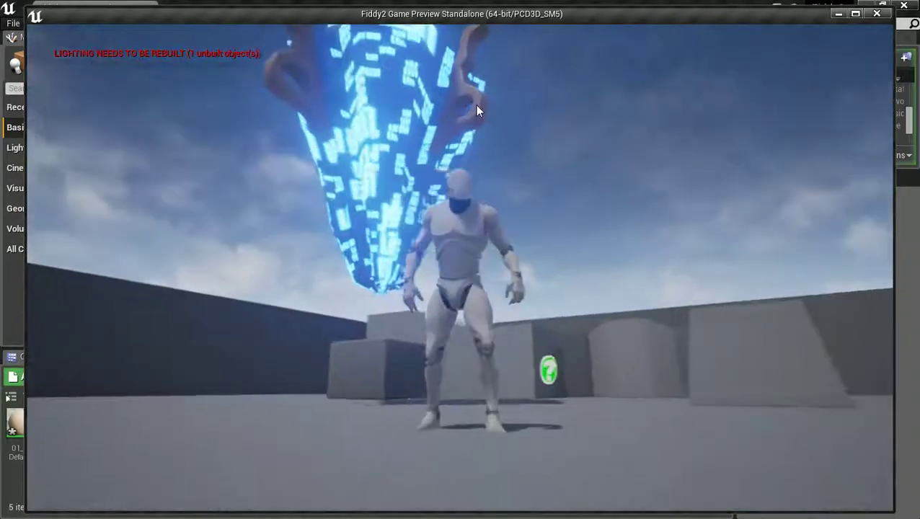
pyautogui.press('a')
pyautogui.press('w')
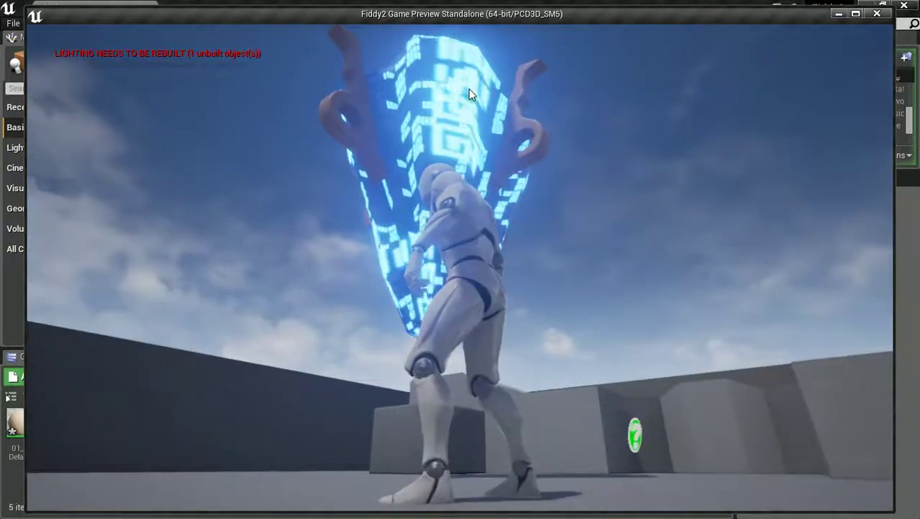
pyautogui.press('w')
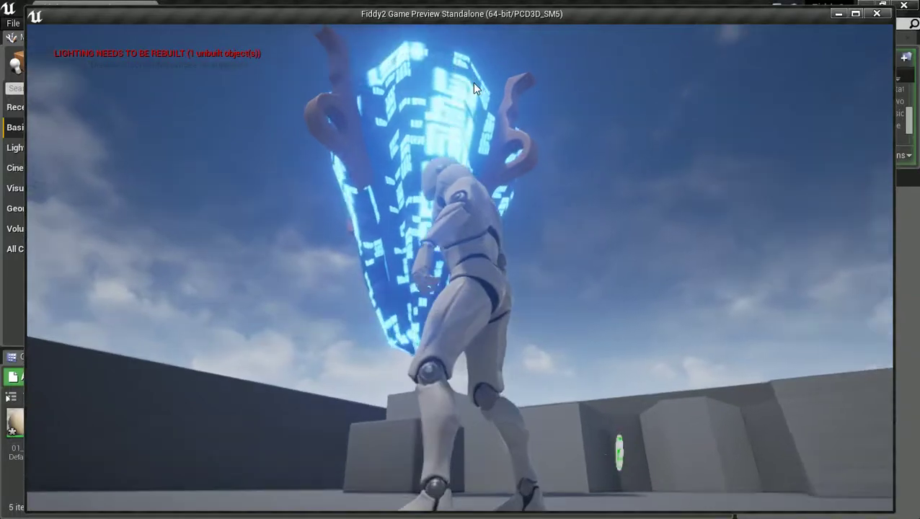
pyautogui.press('w')
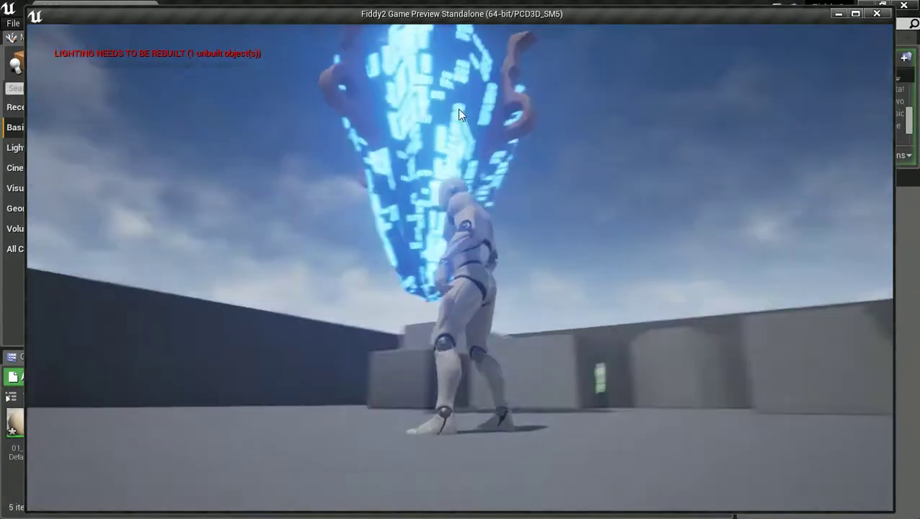
pyautogui.press('w')
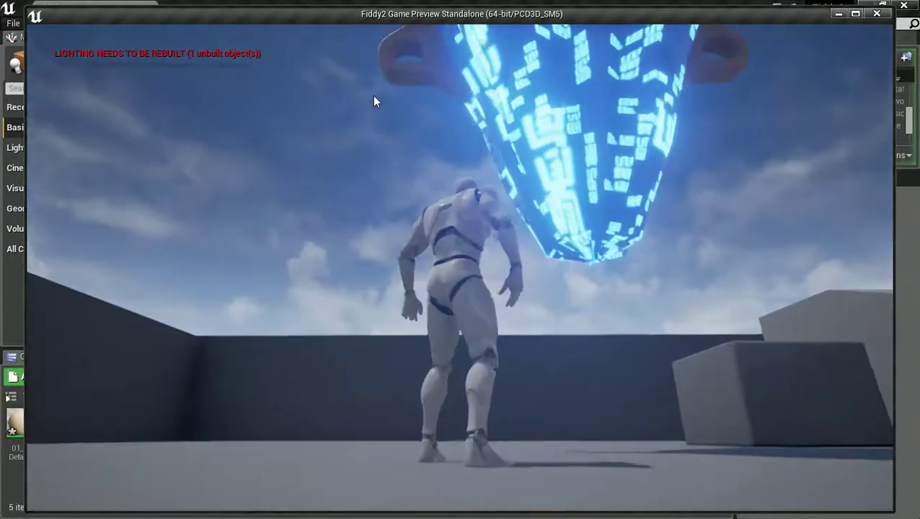
pyautogui.press('s')
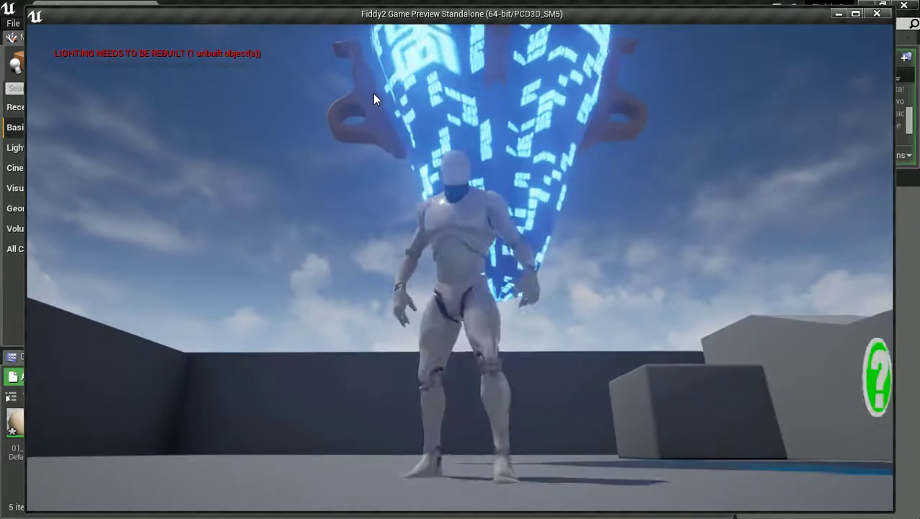
pyautogui.press('a')
pyautogui.press('s')
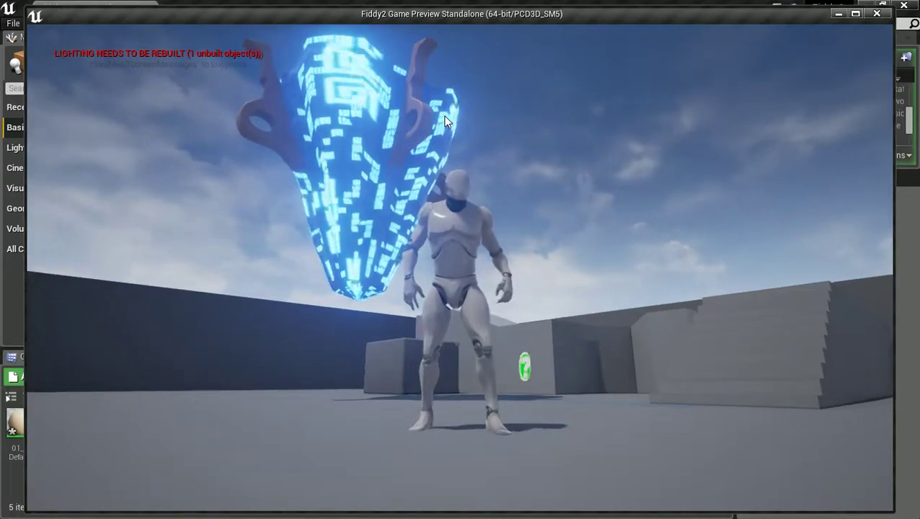
pyautogui.press('Escape')
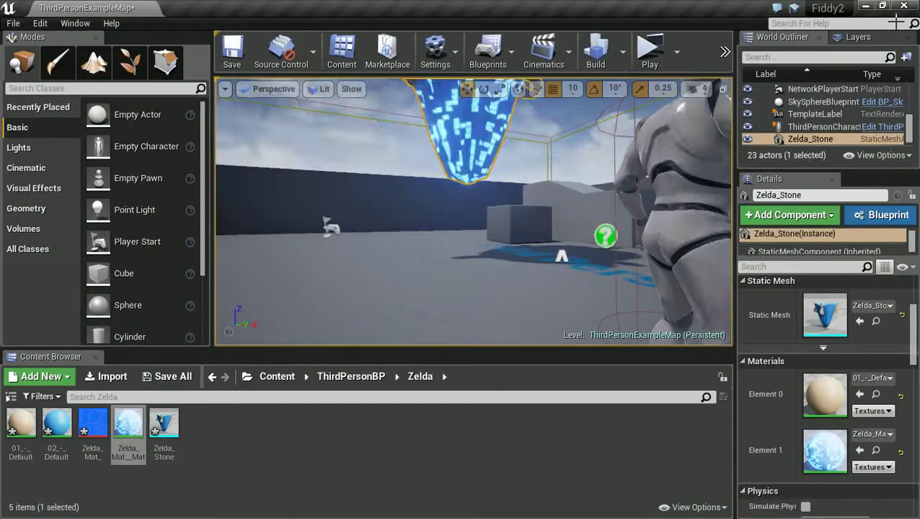
# Step: Bring back the material editor, set the final Multiply node's Const B to 20, and move the editor off the level view
pyautogui.moveTo(919, 256); pyautogui.dragTo(470, 93)
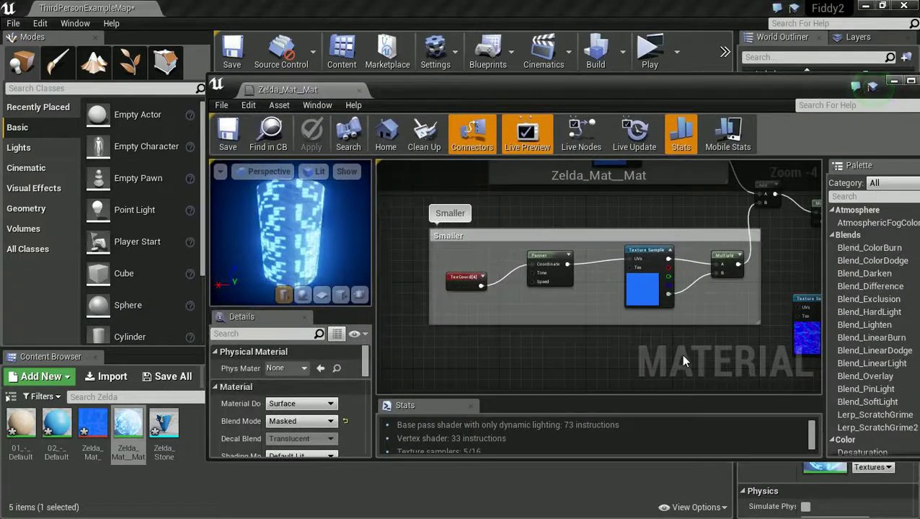
pyautogui.moveTo(701, 349); pyautogui.dragTo(590, 371, button='right')
pyautogui.click(692, 225)
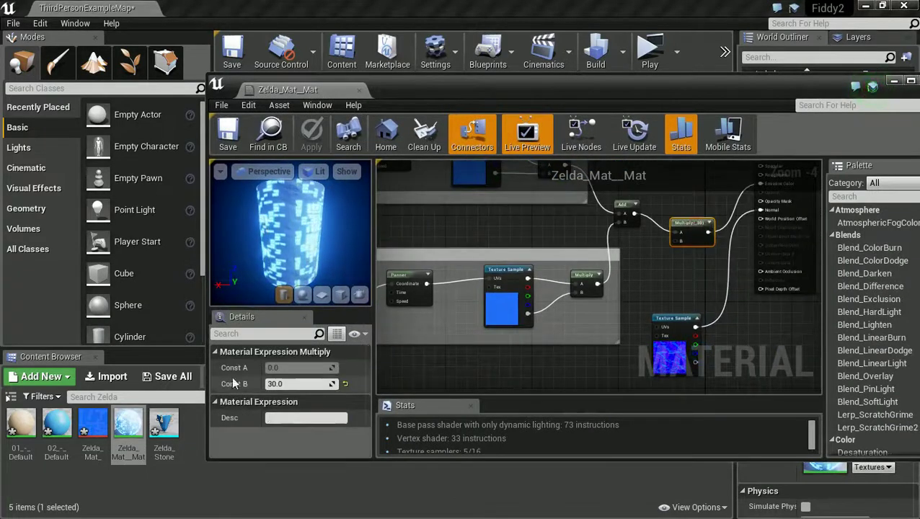
pyautogui.click(291, 385)
pyautogui.write('20')
pyautogui.press('Return')
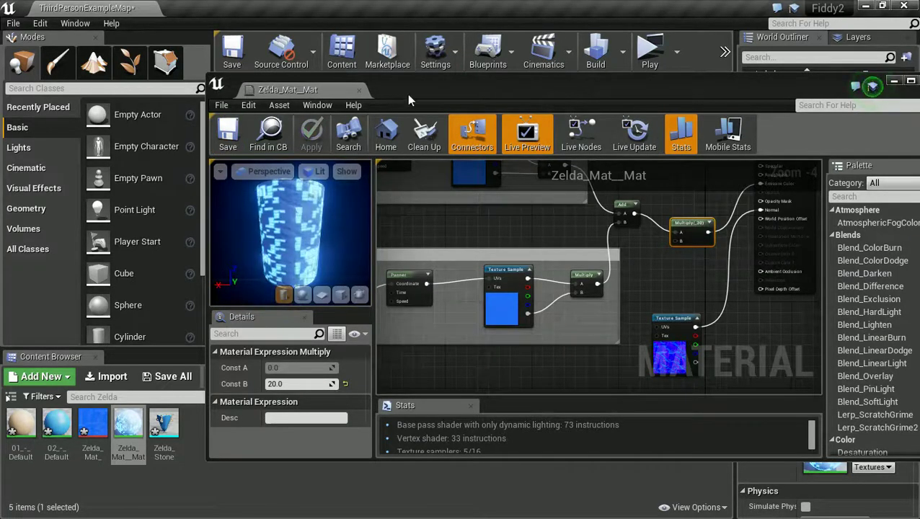
pyautogui.moveTo(468, 89); pyautogui.dragTo(919, 115)
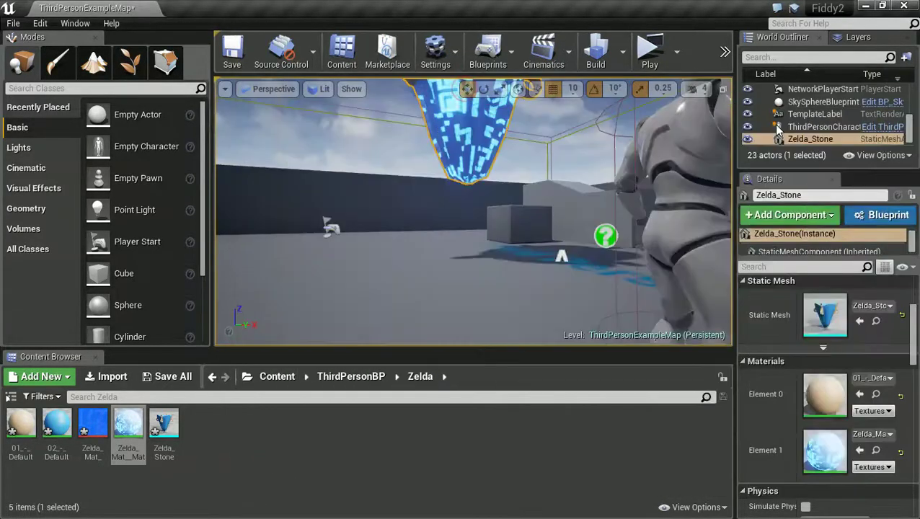
# Step: Select the arena floor and duplicate it upward along the Z axis as a ceiling
pyautogui.click(438, 289)
pyautogui.scroll(-5, 438, 290)
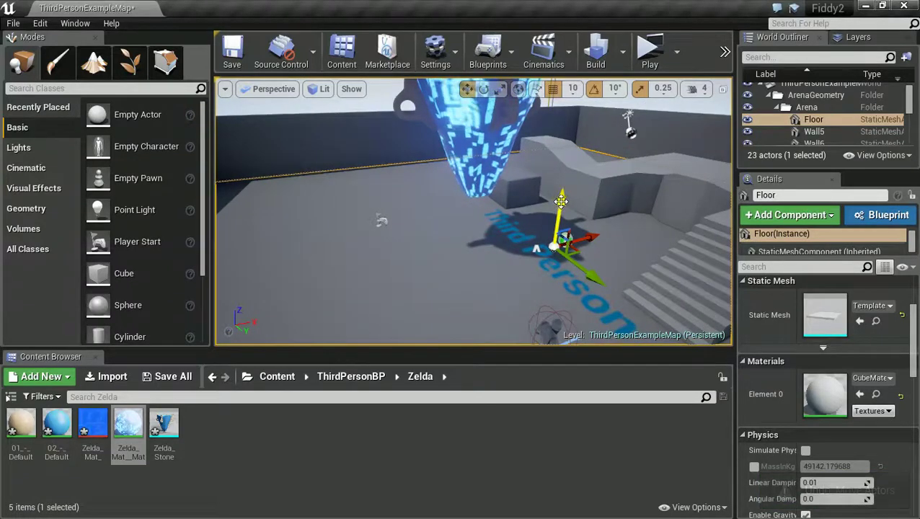
pyautogui.moveTo(581, 240); pyautogui.dragTo(568, 189)
pyautogui.moveTo(569, 142); pyautogui.dragTo(541, 176)
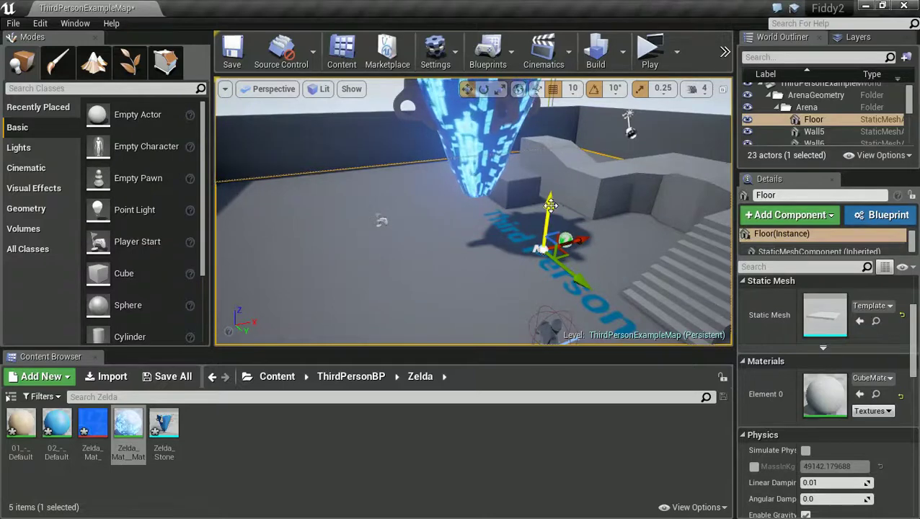
pyautogui.keyDown('alt'); pyautogui.moveTo(549, 194); pyautogui.dragTo(593, 2); pyautogui.keyUp('alt')
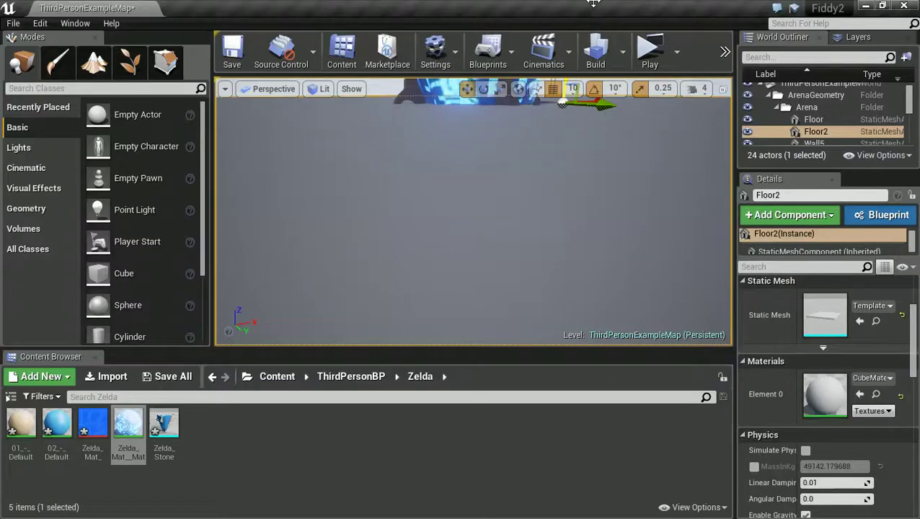
pyautogui.keyDown('alt'); pyautogui.moveTo(593, 1); pyautogui.dragTo(593, 0); pyautogui.keyUp('alt')
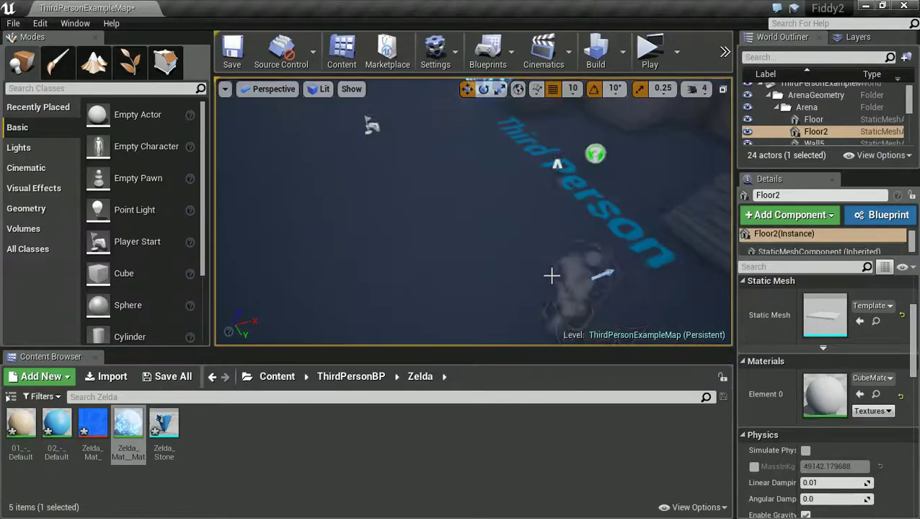
# Step: Raise the duplicated floor higher so it covers the arena above the character and ramps
pyautogui.moveTo(551, 276); pyautogui.dragTo(554, 243, button='right')
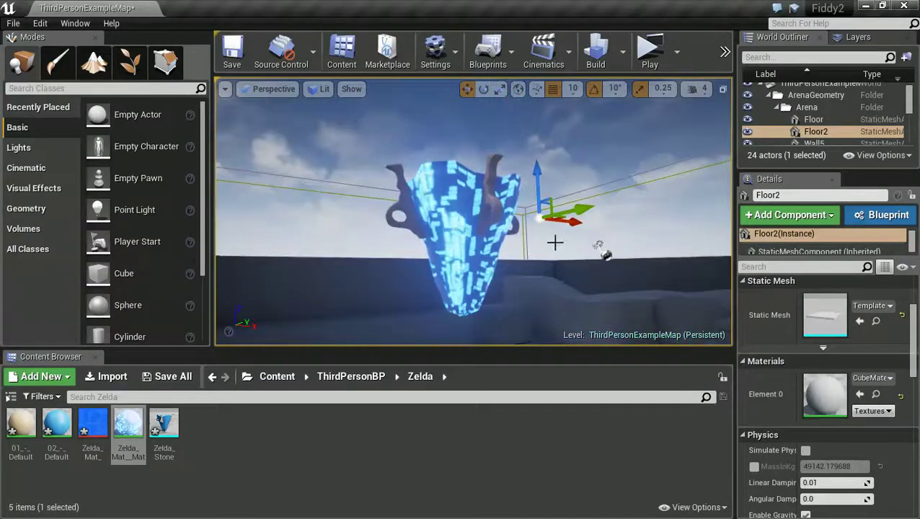
pyautogui.moveTo(541, 174); pyautogui.dragTo(552, 88)
pyautogui.moveTo(533, 332); pyautogui.dragTo(538, 365, button='right')
pyautogui.press('s')
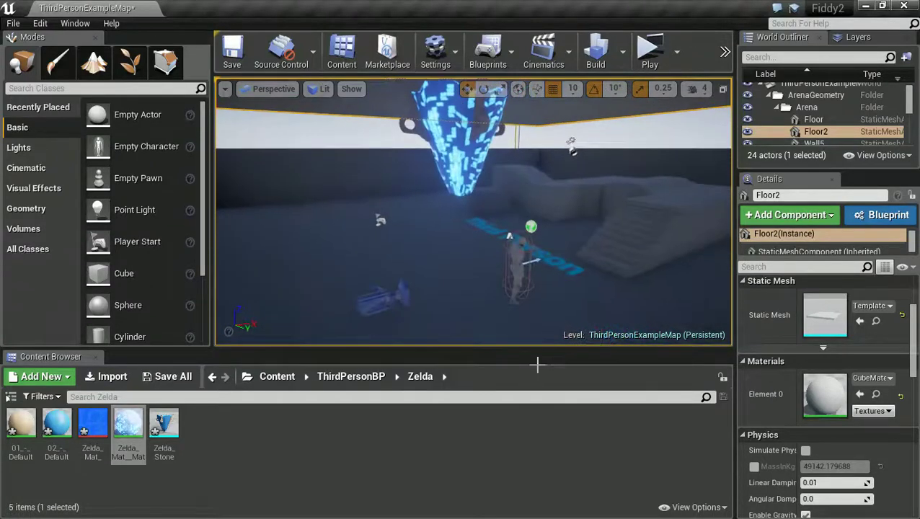
pyautogui.moveTo(550, 261); pyautogui.dragTo(613, 261, button='right')
pyautogui.press('w')
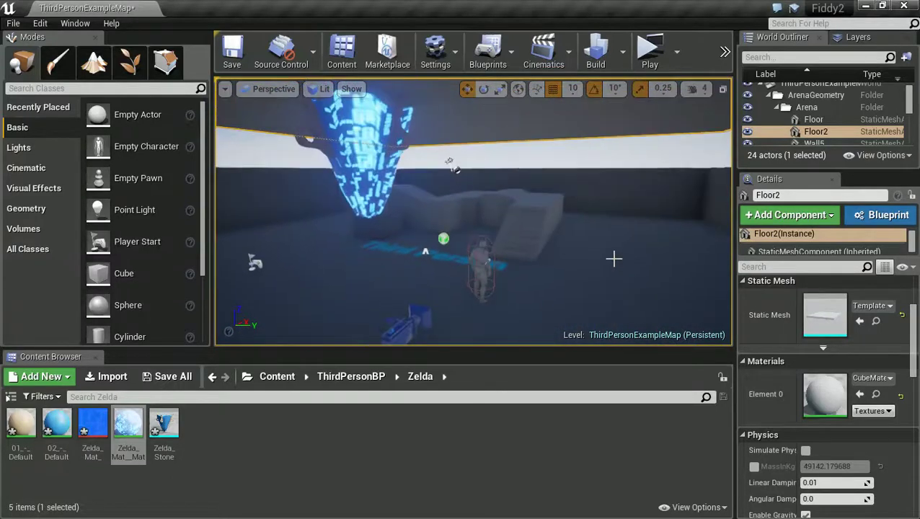
# Step: Play the level in a separate window, run around the stone under the new ceiling to examine its glow, and close the game
pyautogui.click(647, 57)
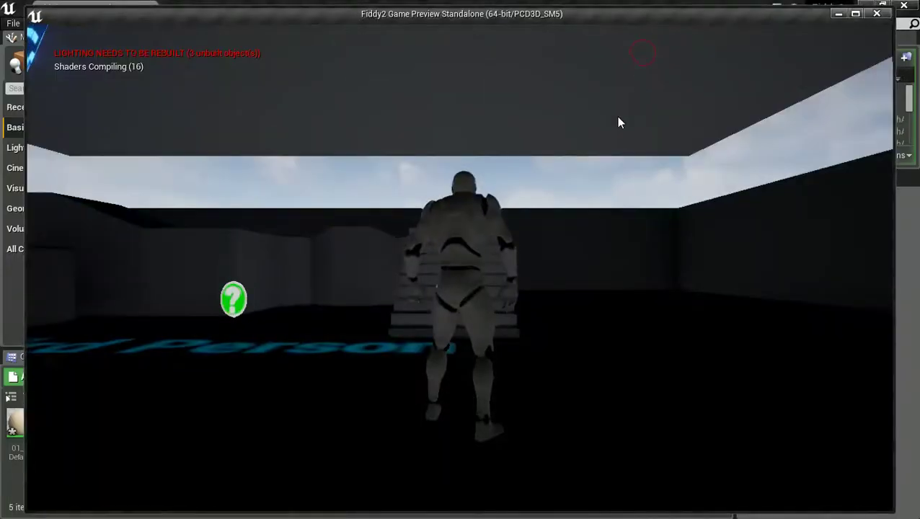
pyautogui.click(576, 222)
pyautogui.press('w')
pyautogui.press('a')
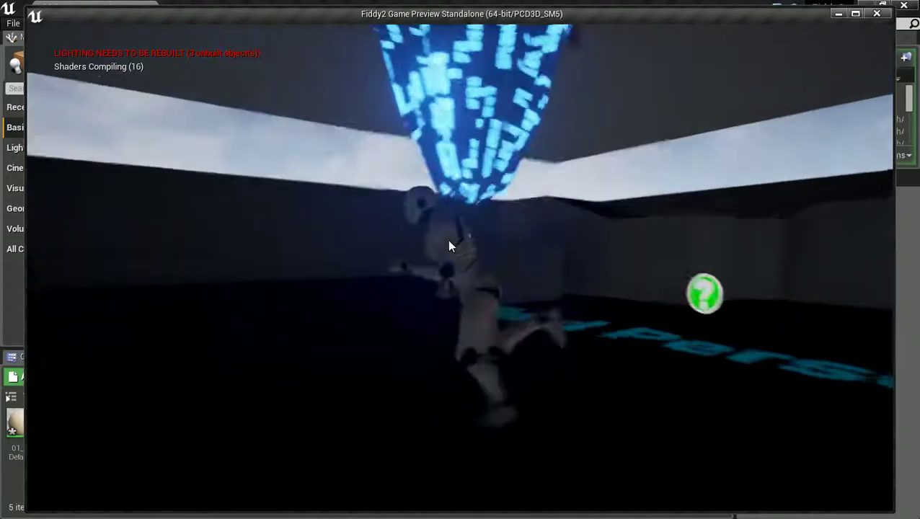
pyautogui.press('s')
pyautogui.press('w')
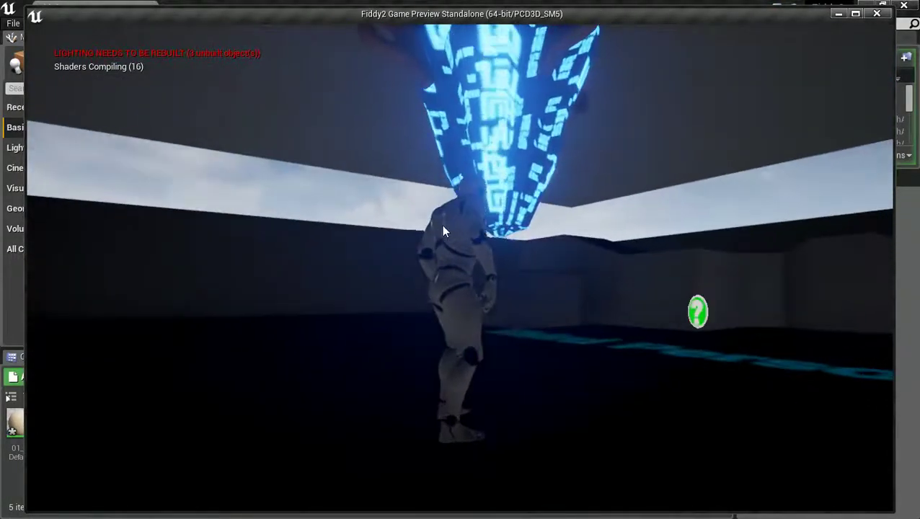
pyautogui.press('w')
pyautogui.press('s')
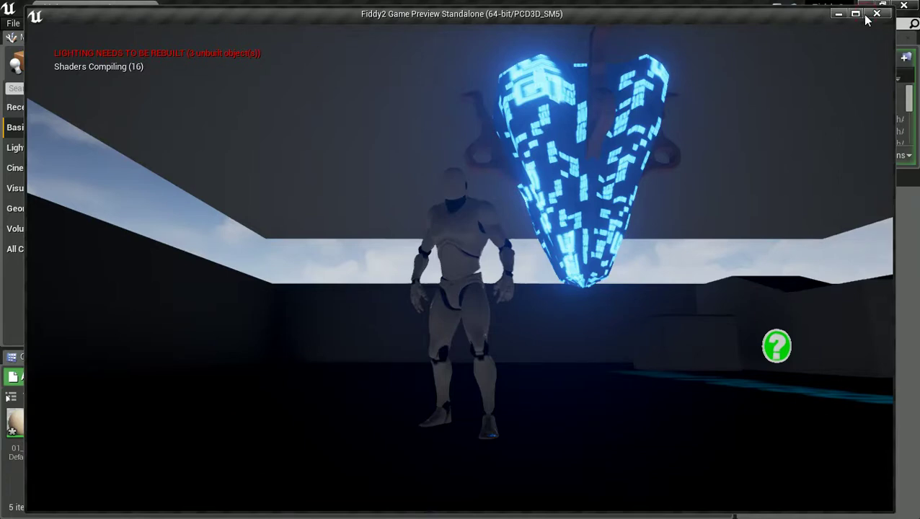
pyautogui.click(870, 14)
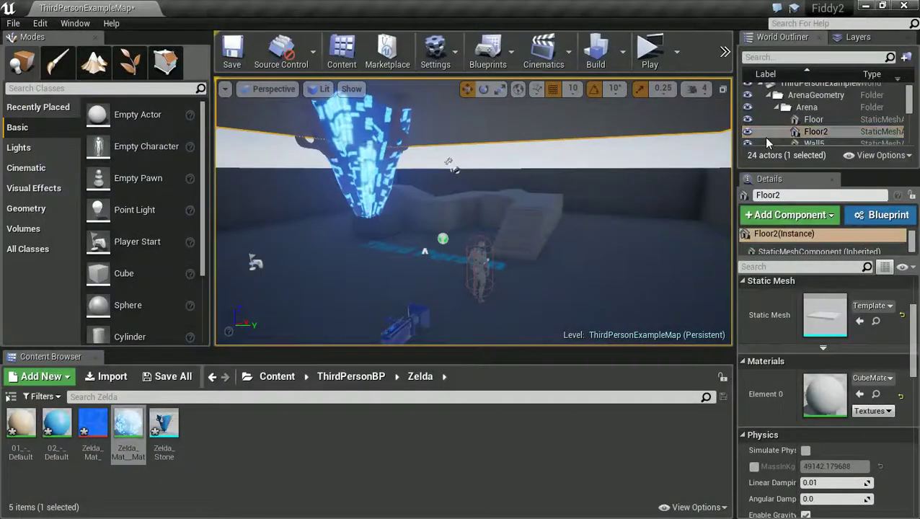
# Step: Place a Point Light on the arena floor near the player start and the stone
pyautogui.scroll(-1, 676, 187)
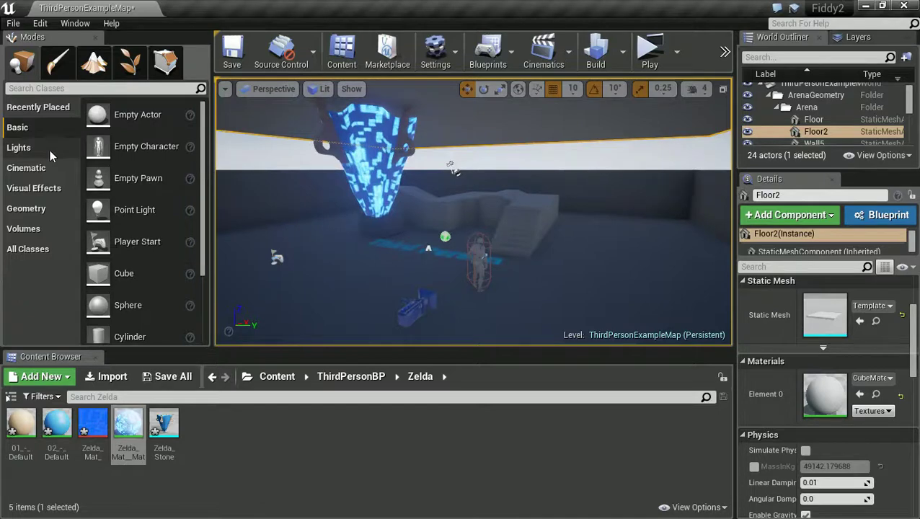
pyautogui.click(28, 149)
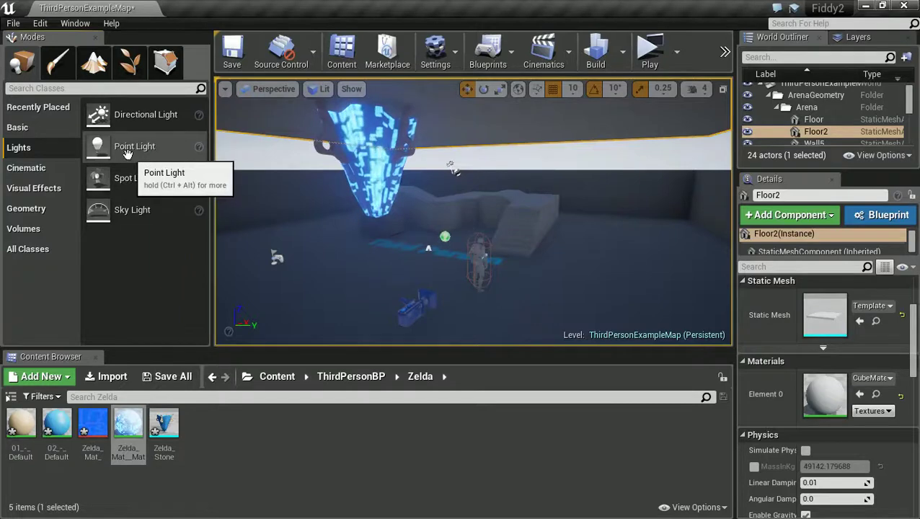
pyautogui.moveTo(127, 154); pyautogui.dragTo(339, 292)
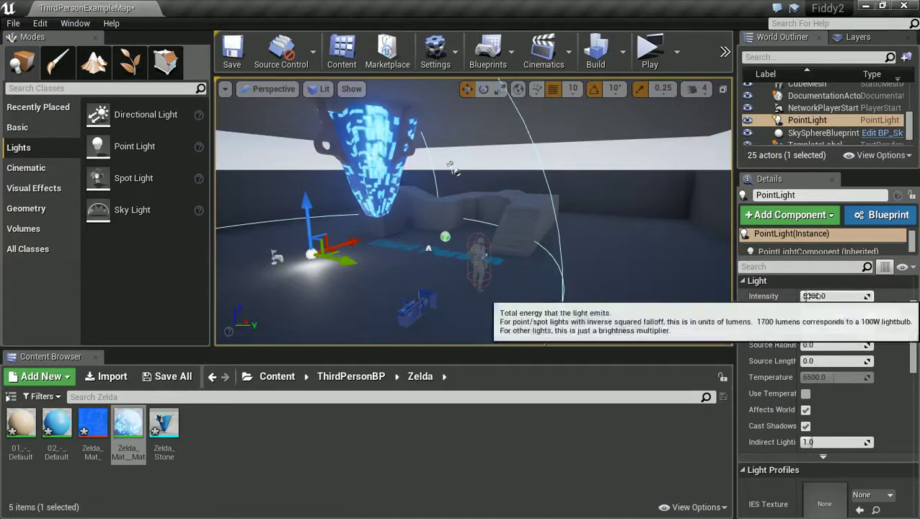
# Step: Set the point light's Intensity to about 18726, Attenuation Radius to about 1863, Source Radius to about 3.01 and Source Length to about 7.76
pyautogui.moveTo(830, 297); pyautogui.dragTo(870, 298)
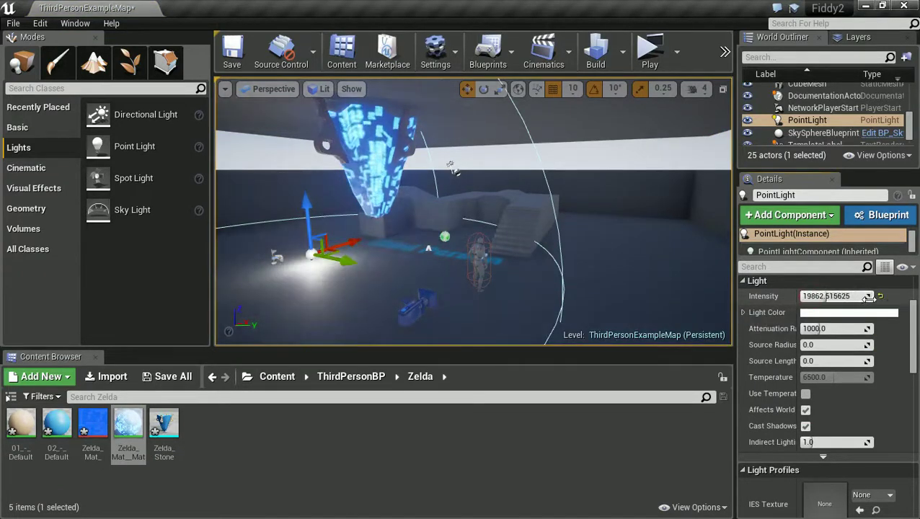
pyautogui.moveTo(829, 329); pyautogui.dragTo(820, 345)
pyautogui.moveTo(882, 344); pyautogui.dragTo(890, 344)
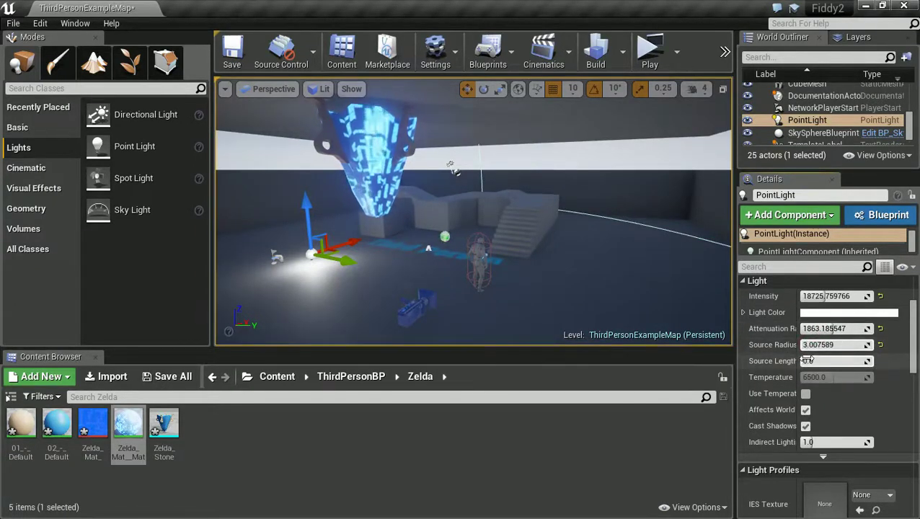
pyautogui.moveTo(813, 361); pyautogui.dragTo(823, 362)
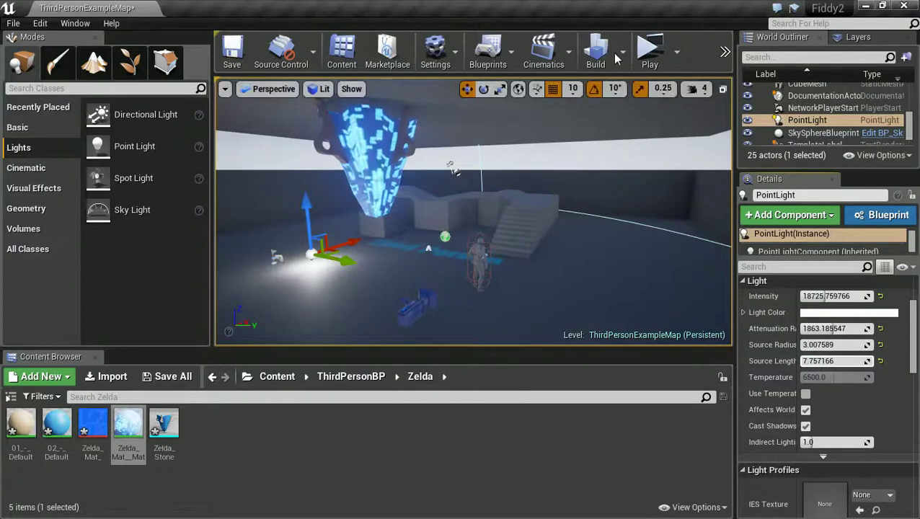
# Step: Play the level again and run the character around the stone to examine it with the point light in the covered arena
pyautogui.click(650, 51)
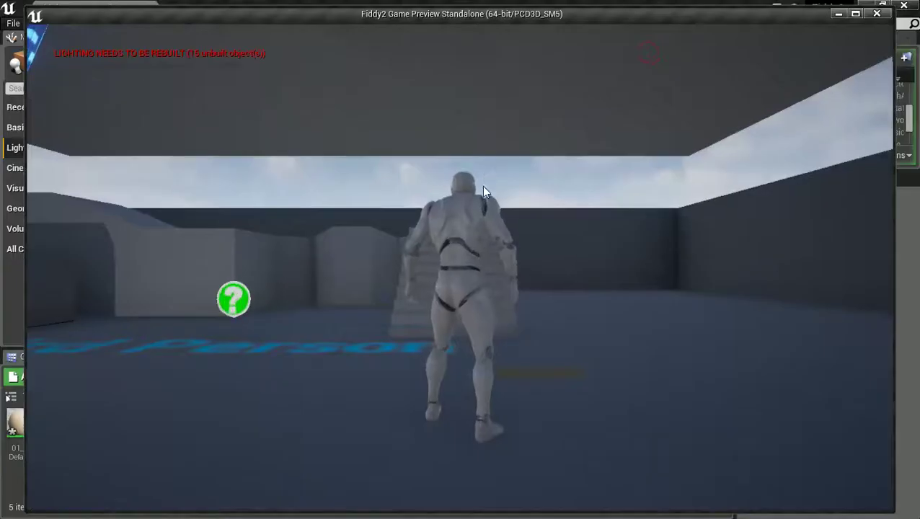
pyautogui.press('w')
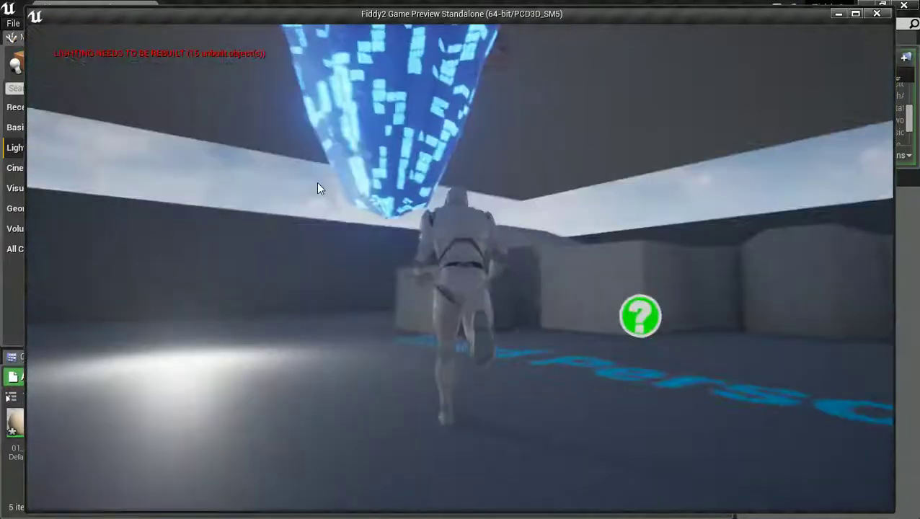
pyautogui.press('w')
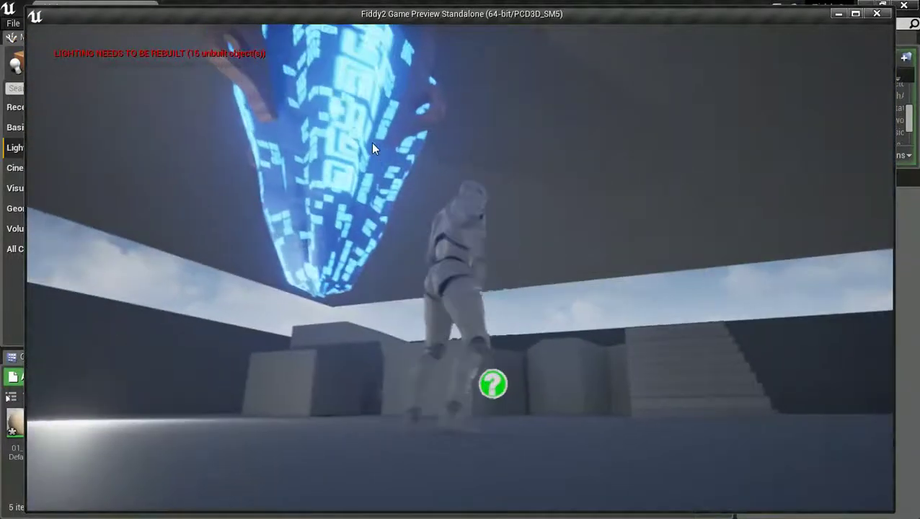
pyautogui.press('s')
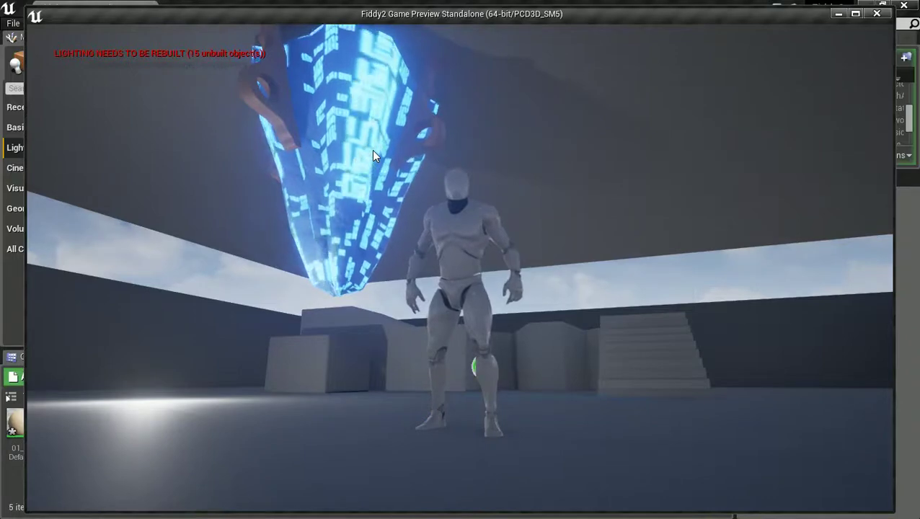
pyautogui.press('w')
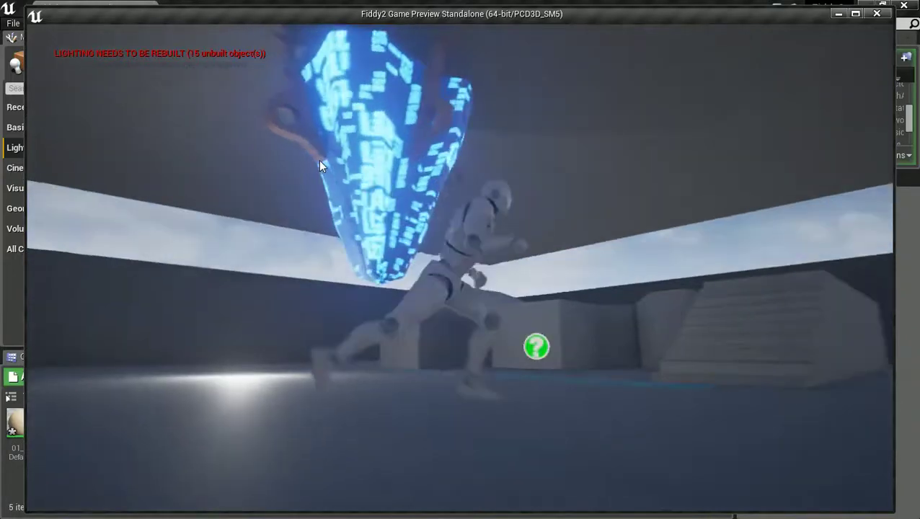
pyautogui.press('s')
pyautogui.press('d')
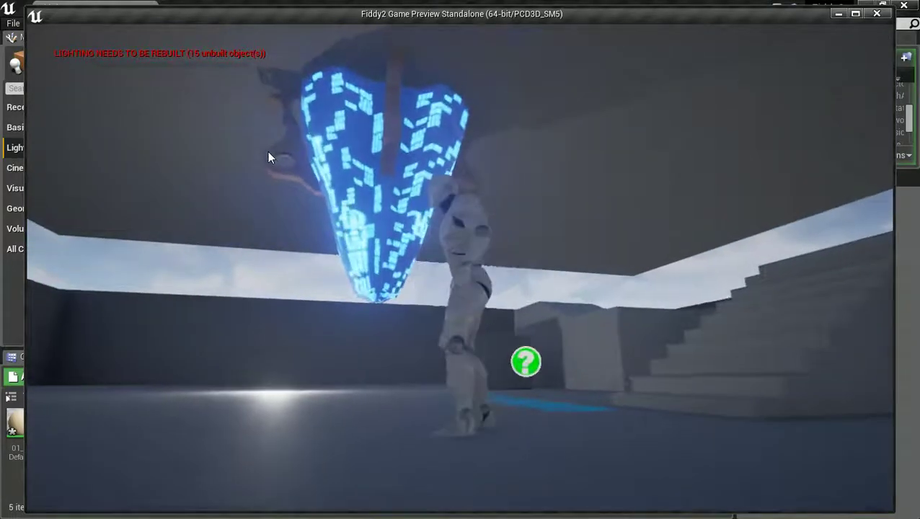